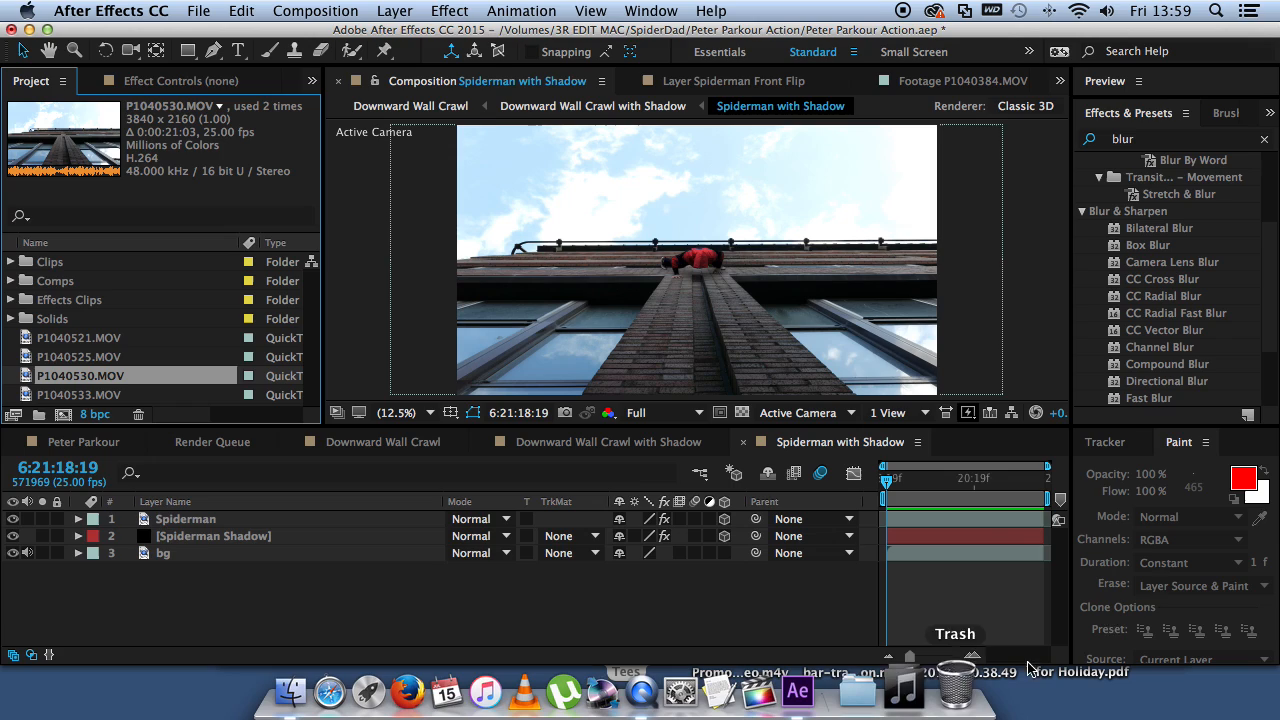
Step: Play the finished wall-crawl shot in the Spiderman with Shadow composition
{"action": "left_click", "coordinate": [874, 484]}
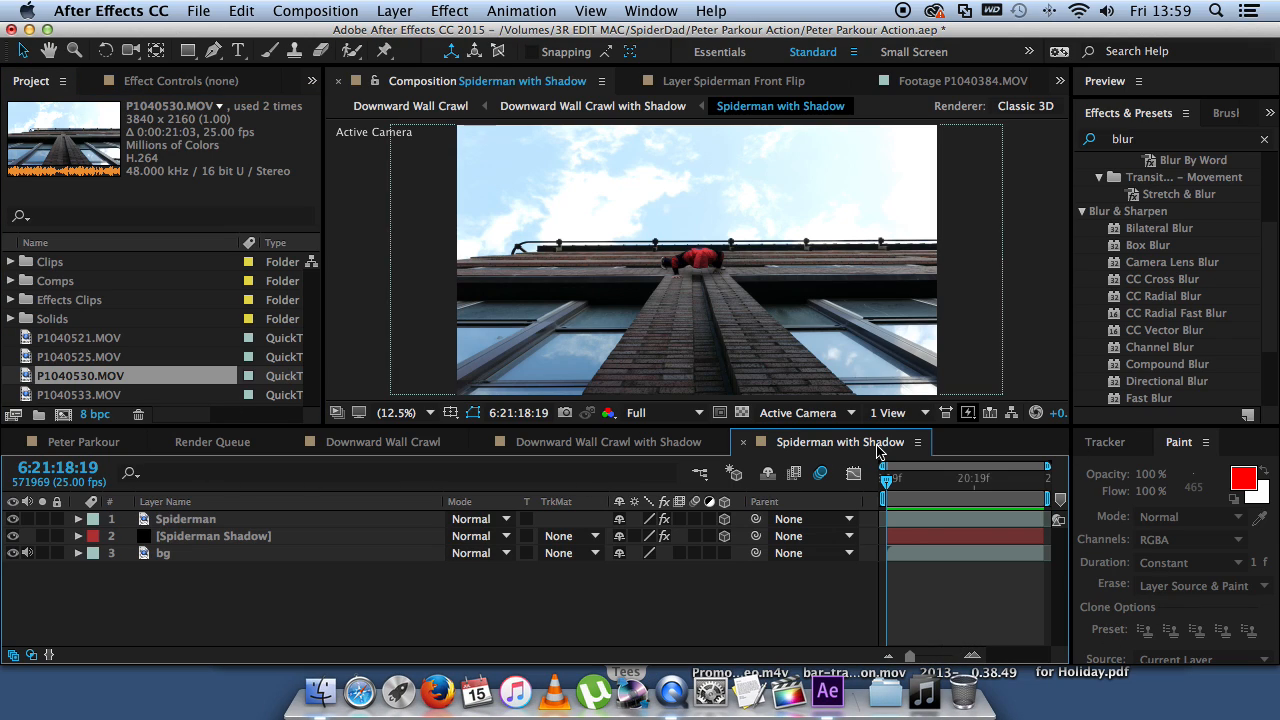
{"action": "key", "text": "space"}
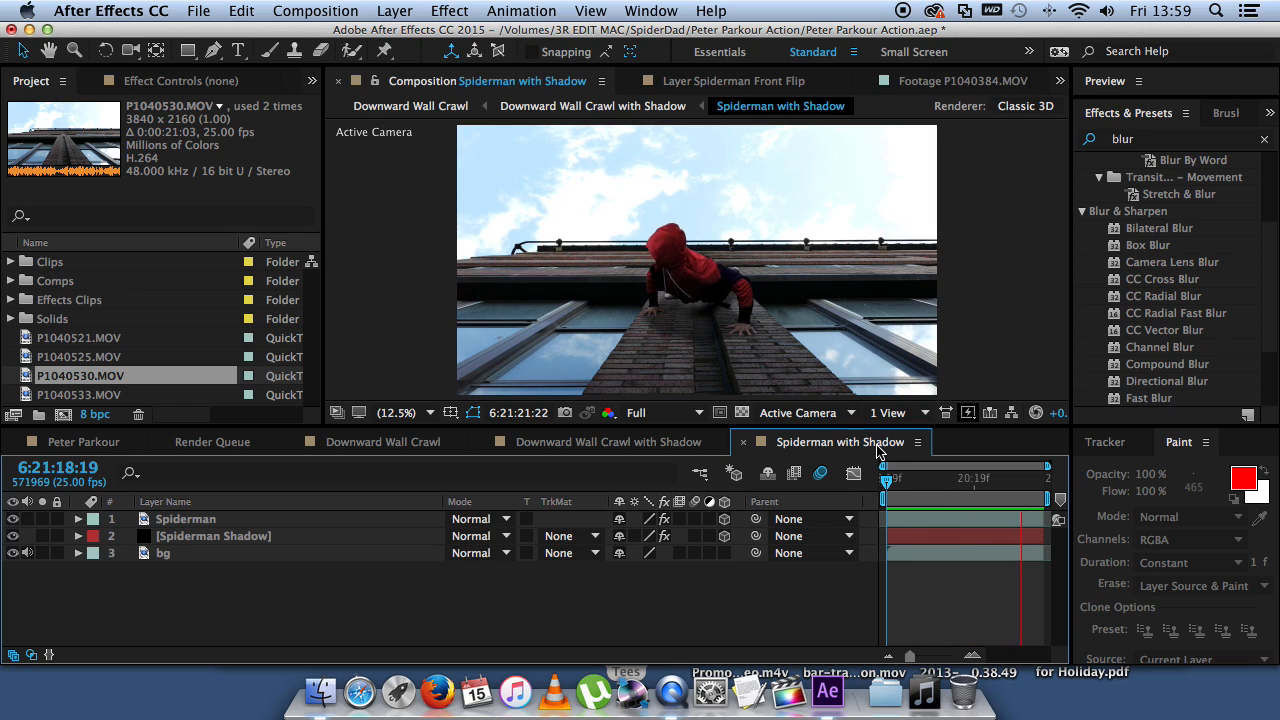
Step: Create a new composition from the P1040530.MOV footage and rename it "tutorial clip"
{"action": "left_click", "coordinate": [103, 376]}
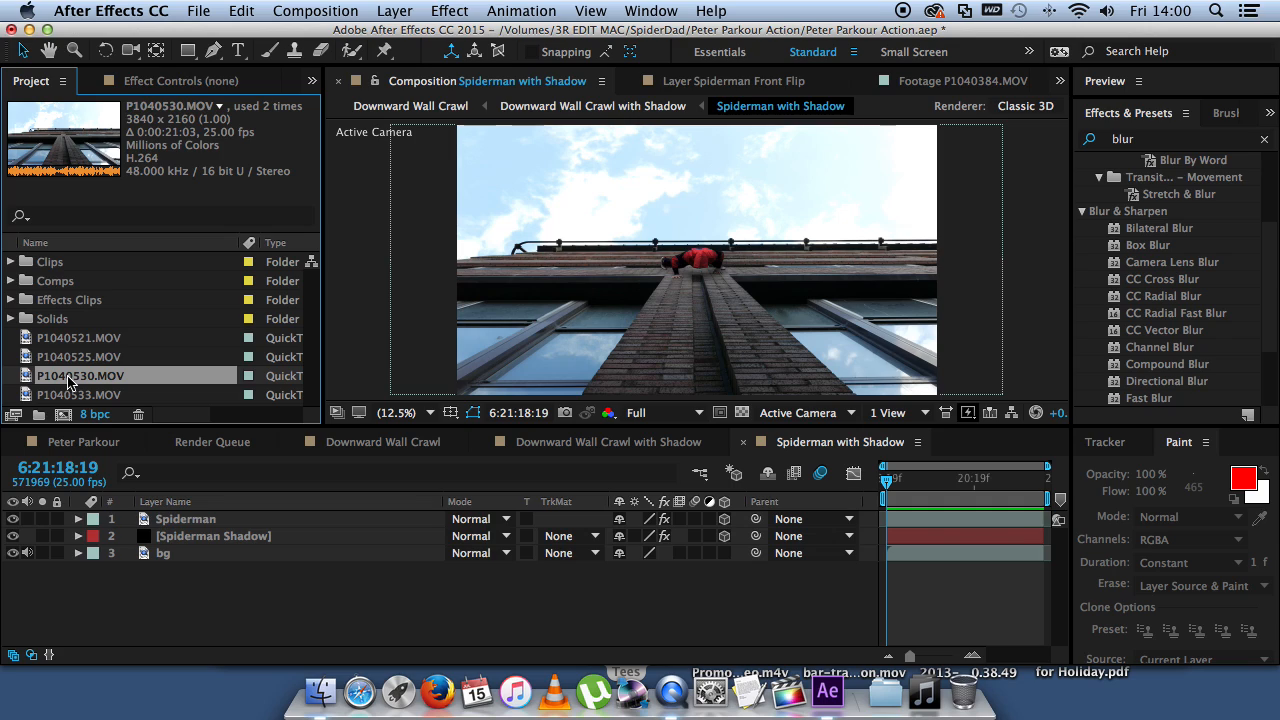
{"action": "left_click_drag", "start_coordinate": [65, 381], "coordinate": [63, 419]}
{"action": "right_click", "coordinate": [48, 343]}
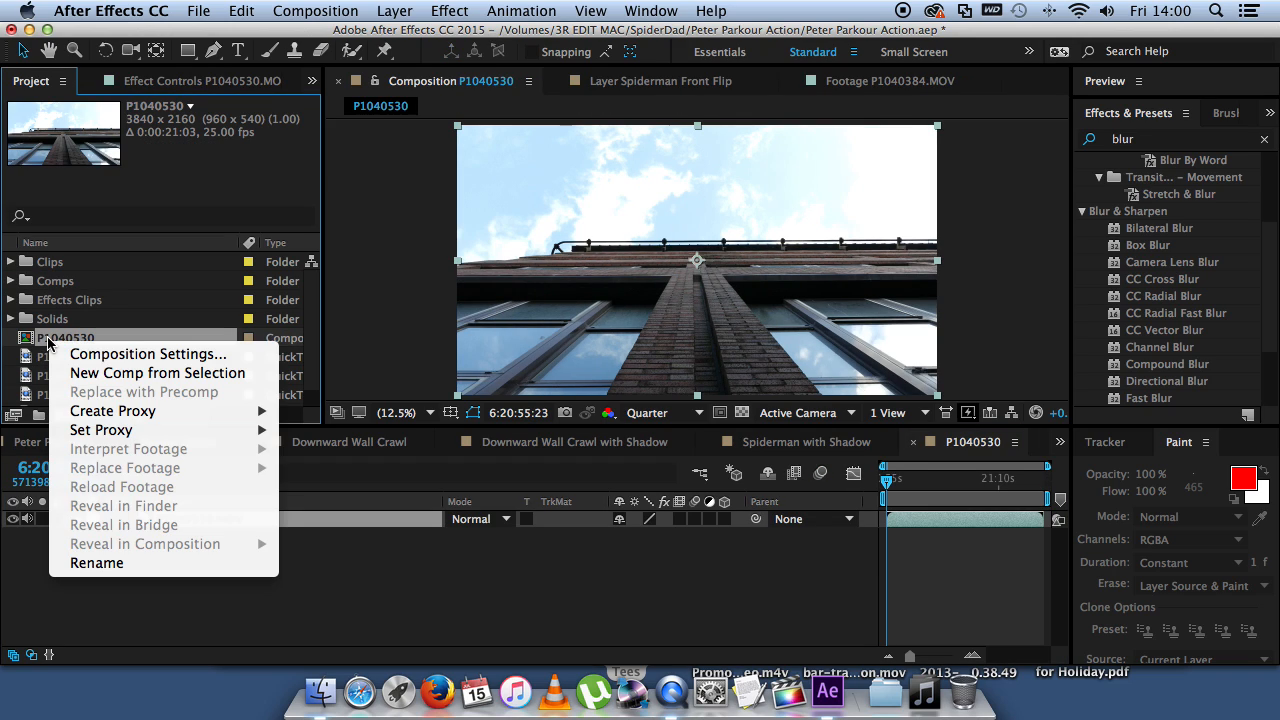
{"action": "left_click", "coordinate": [134, 562]}
{"action": "type", "text": "tutorial clip"}
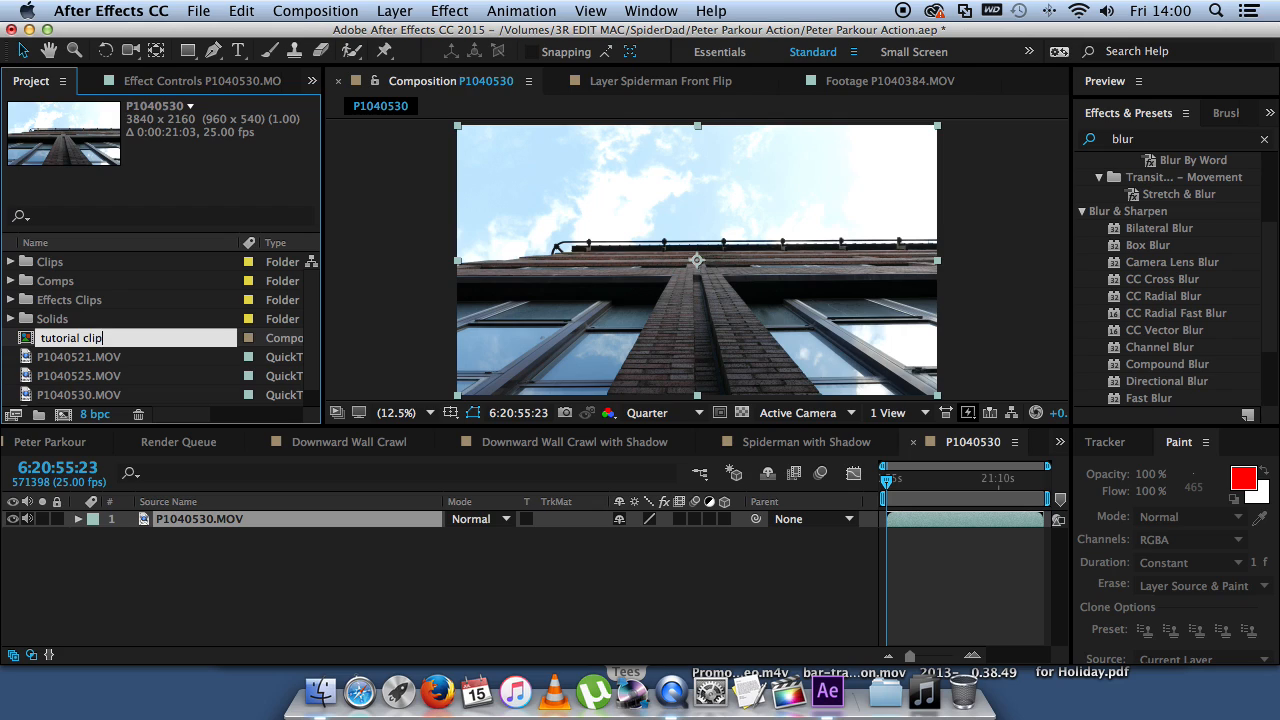
{"action": "key", "text": "Return"}
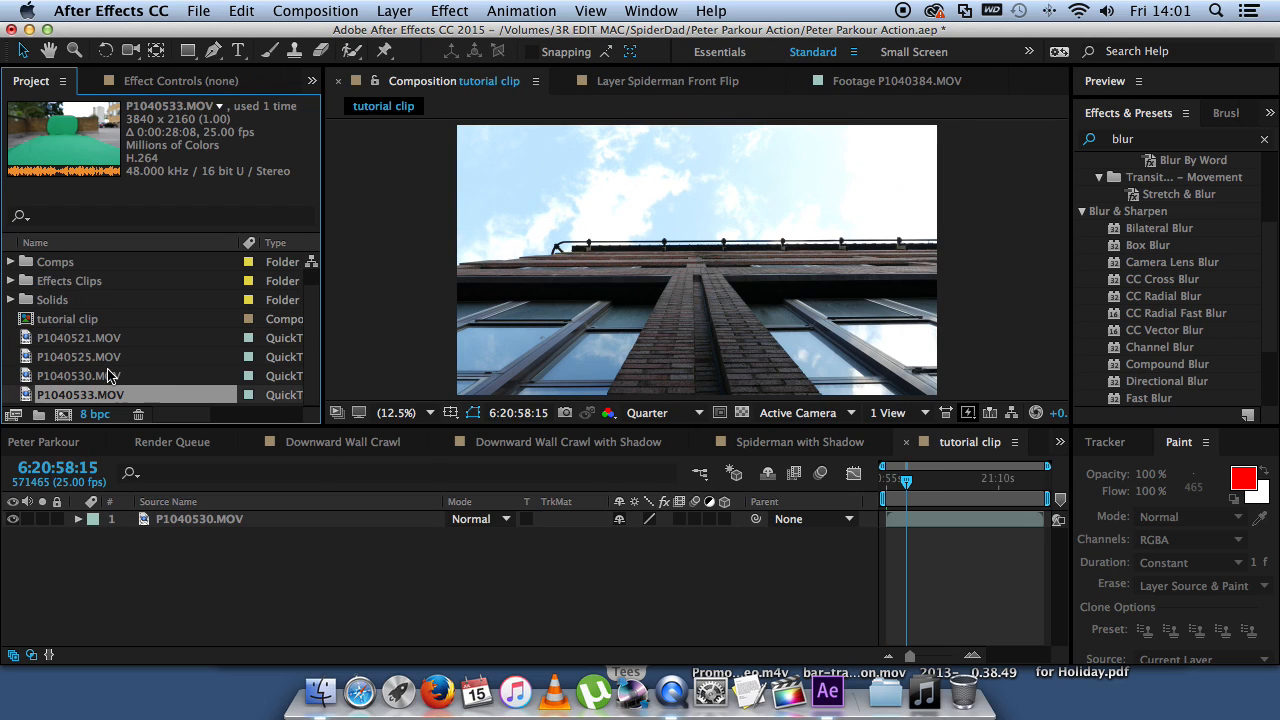
Step: Trim the P1040533.MOV green-screen footage to an in point of 6:22:04:12 and an out point of 6:22:08:06
{"action": "double_click", "coordinate": [62, 398]}
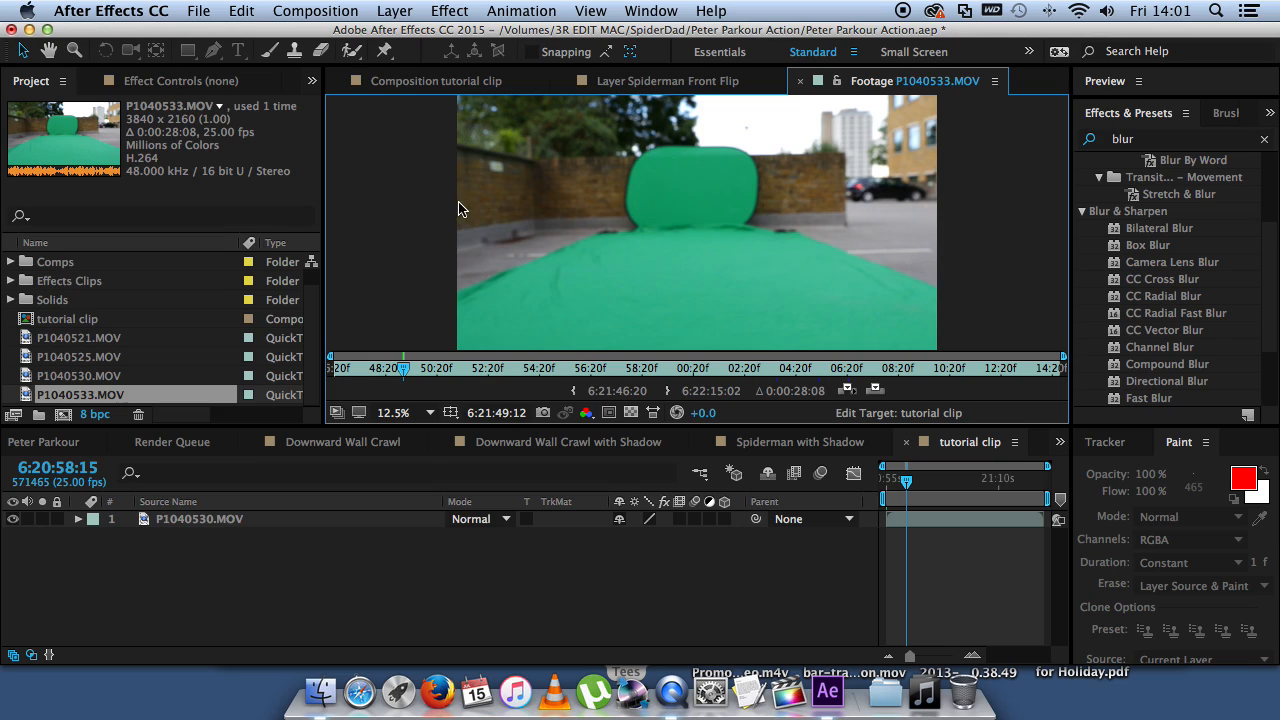
{"action": "left_click_drag", "start_coordinate": [406, 369], "coordinate": [722, 374]}
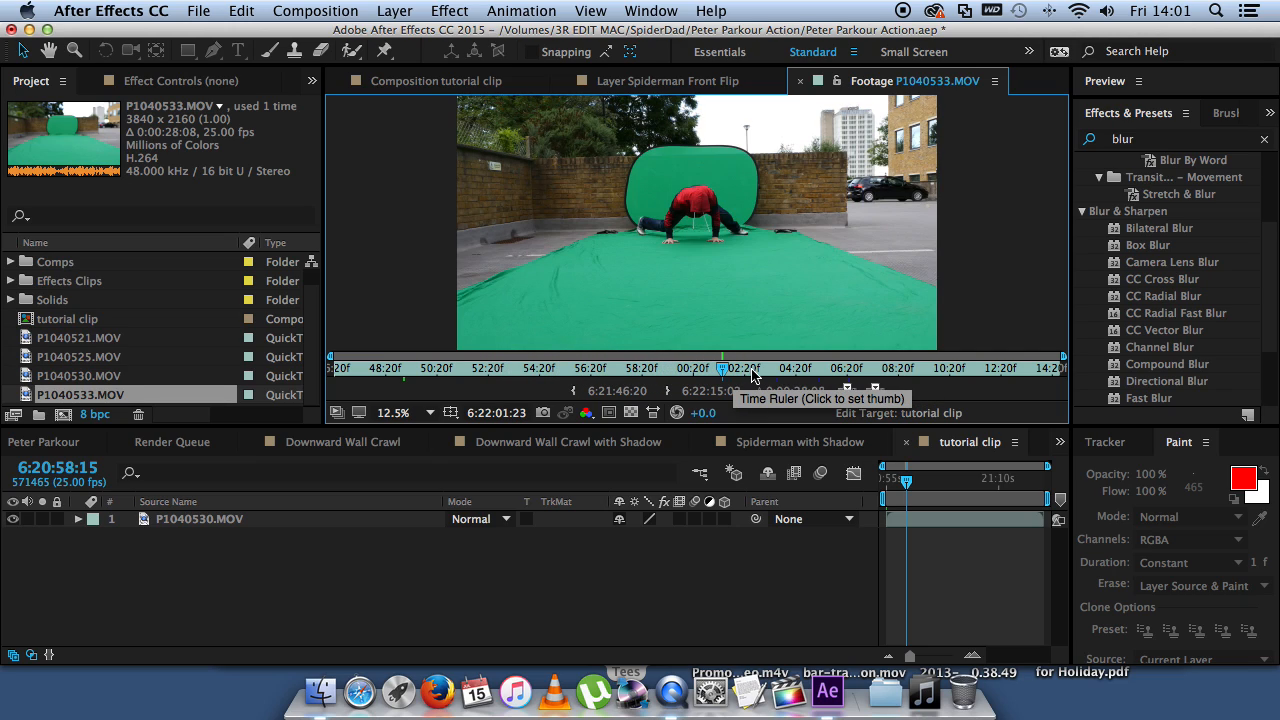
{"action": "left_click", "coordinate": [754, 370]}
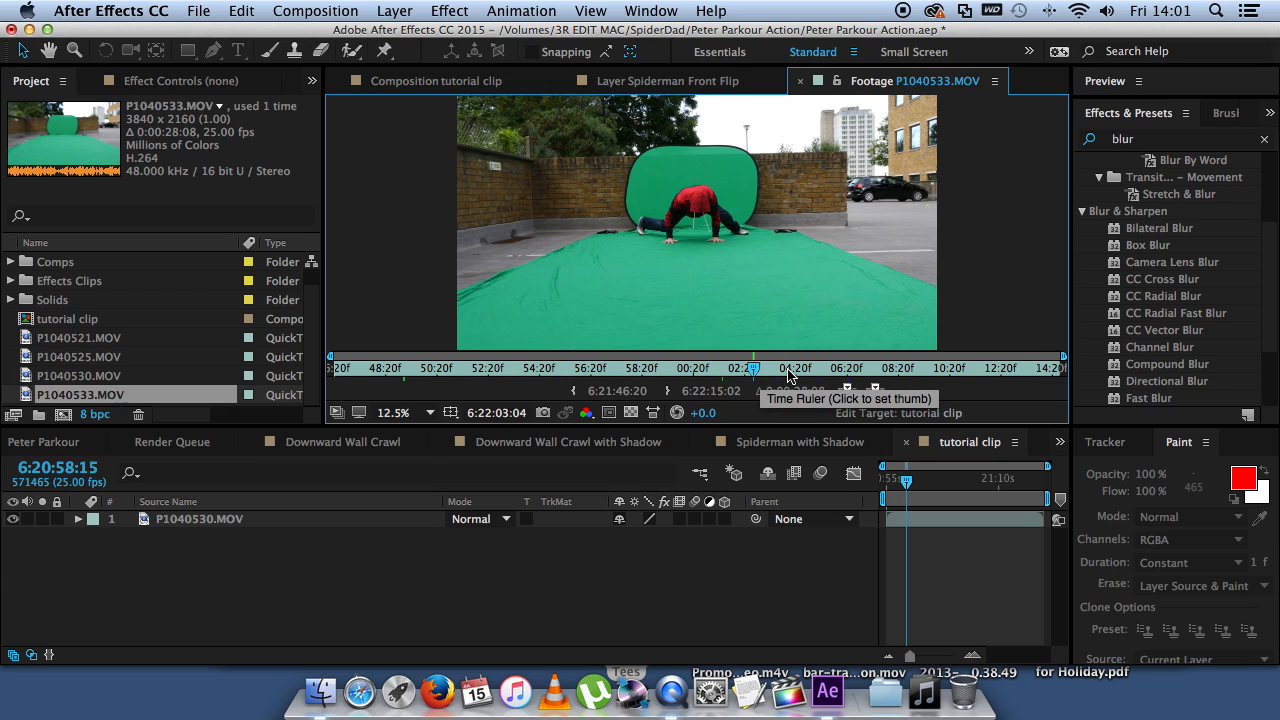
{"action": "left_click", "coordinate": [790, 370]}
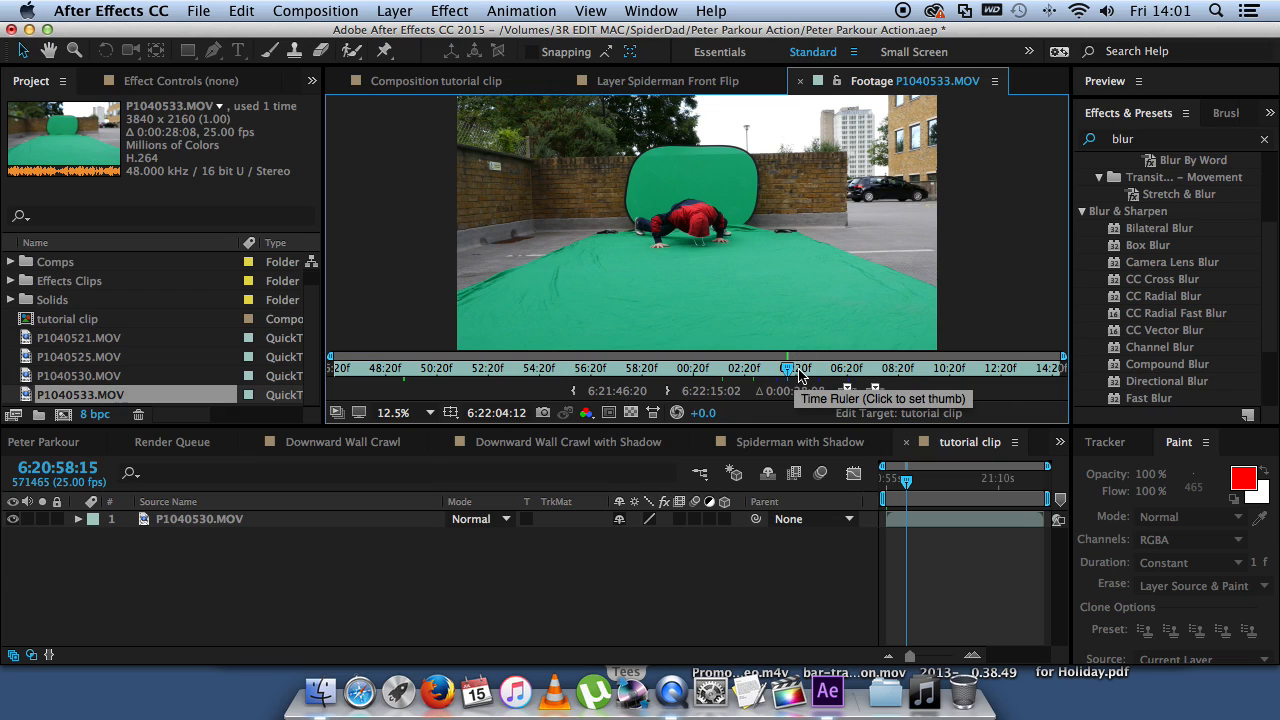
{"action": "left_click", "coordinate": [572, 392]}
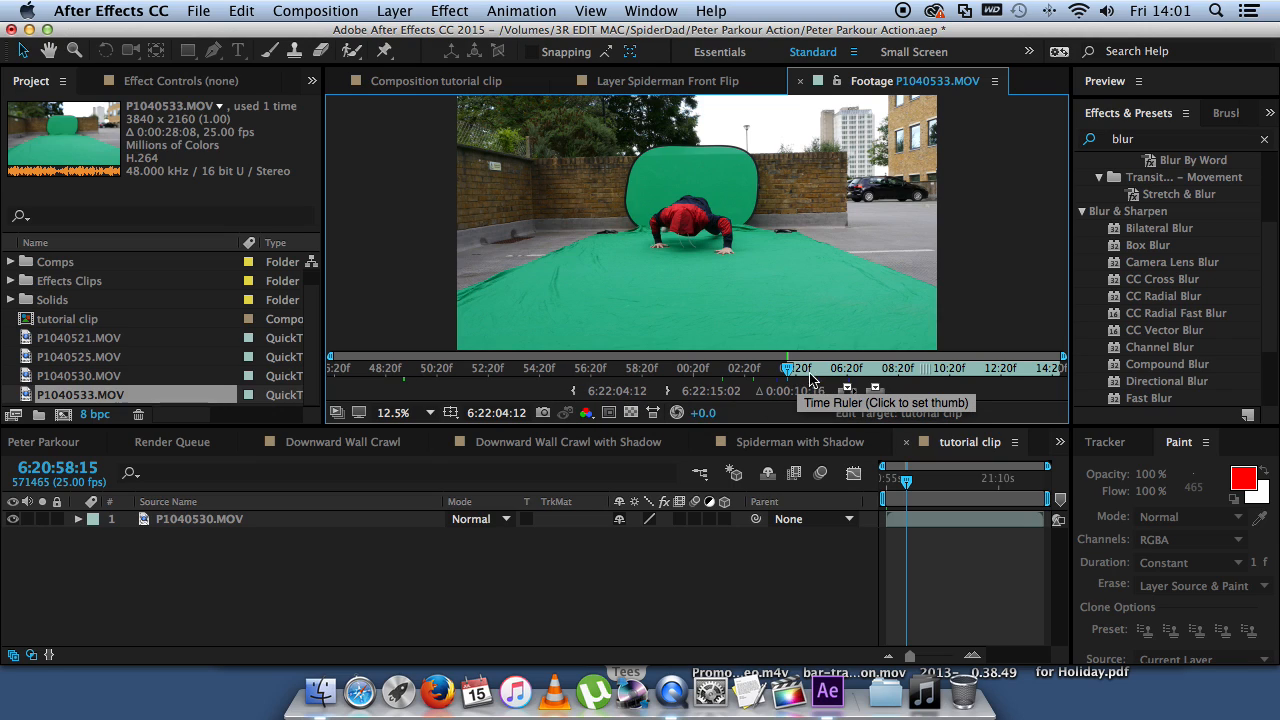
{"action": "left_click", "coordinate": [885, 371]}
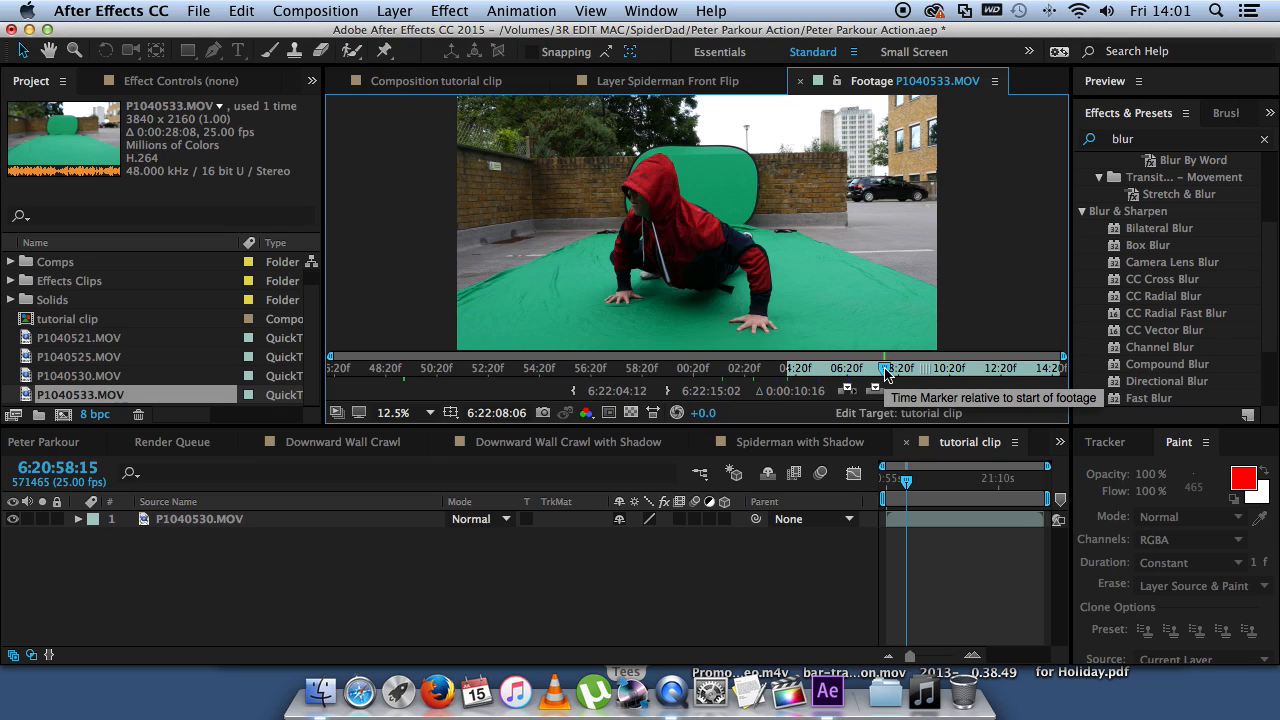
{"action": "left_click", "coordinate": [669, 392]}
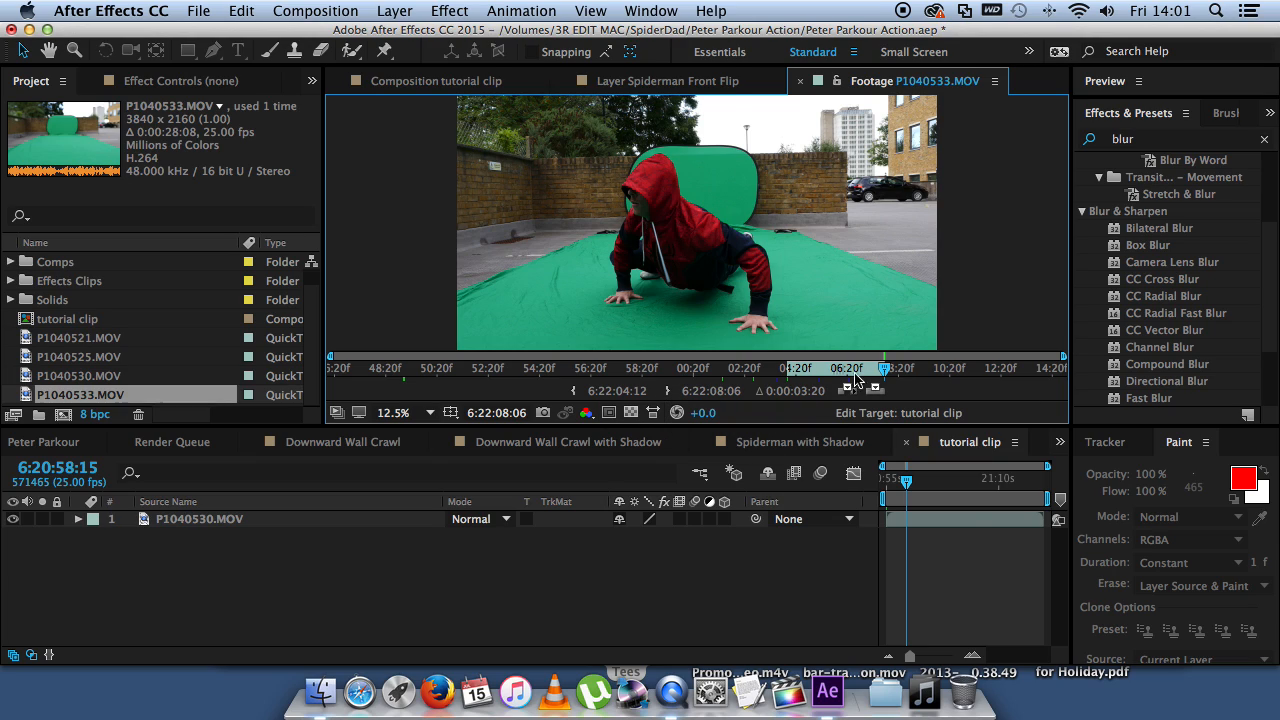
Step: Add the trimmed P1040533.MOV above P1040530.MOV in the tutorial clip composition and return to the first frame
{"action": "left_click", "coordinate": [68, 397]}
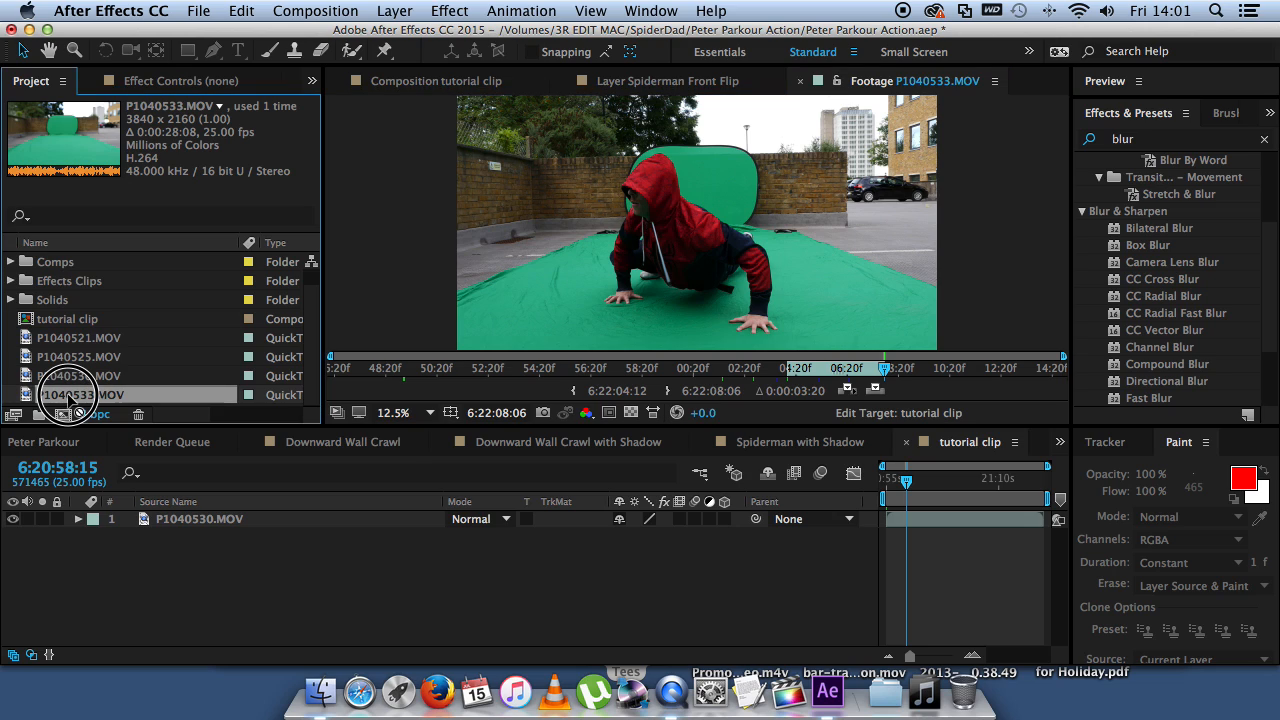
{"action": "left_click_drag", "start_coordinate": [68, 397], "coordinate": [165, 520]}
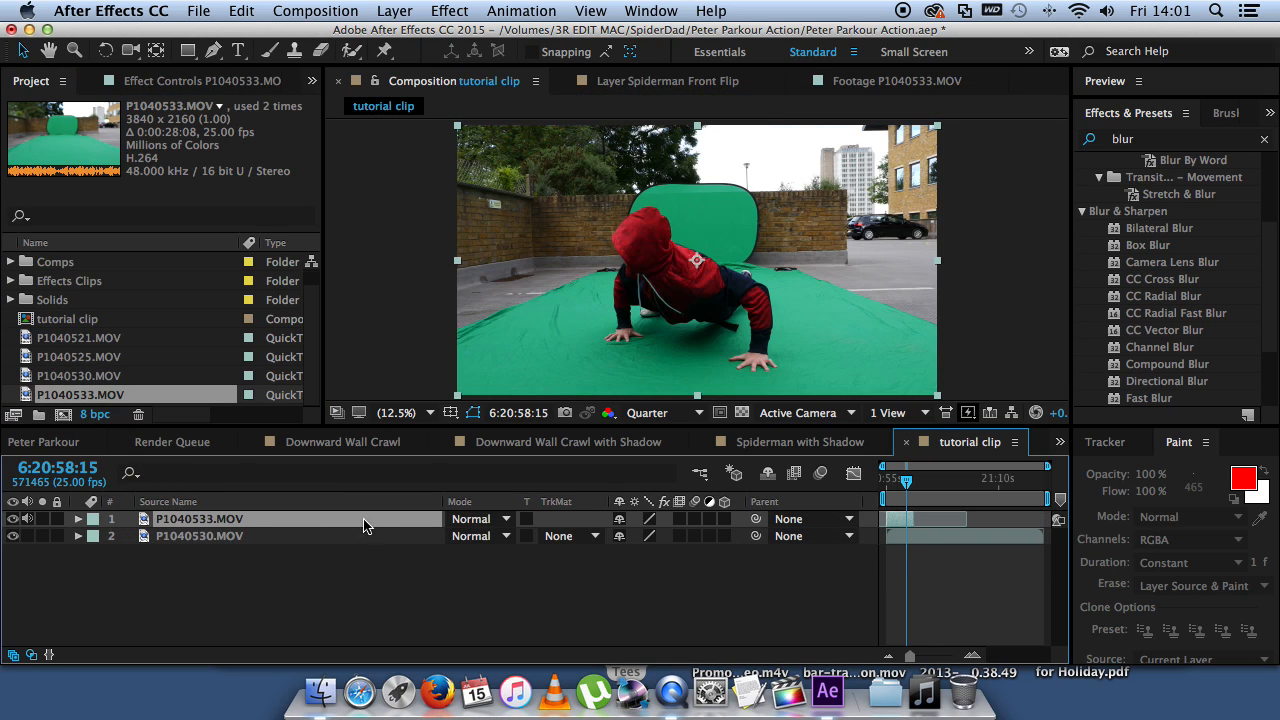
{"action": "left_click_drag", "start_coordinate": [900, 478], "coordinate": [856, 476]}
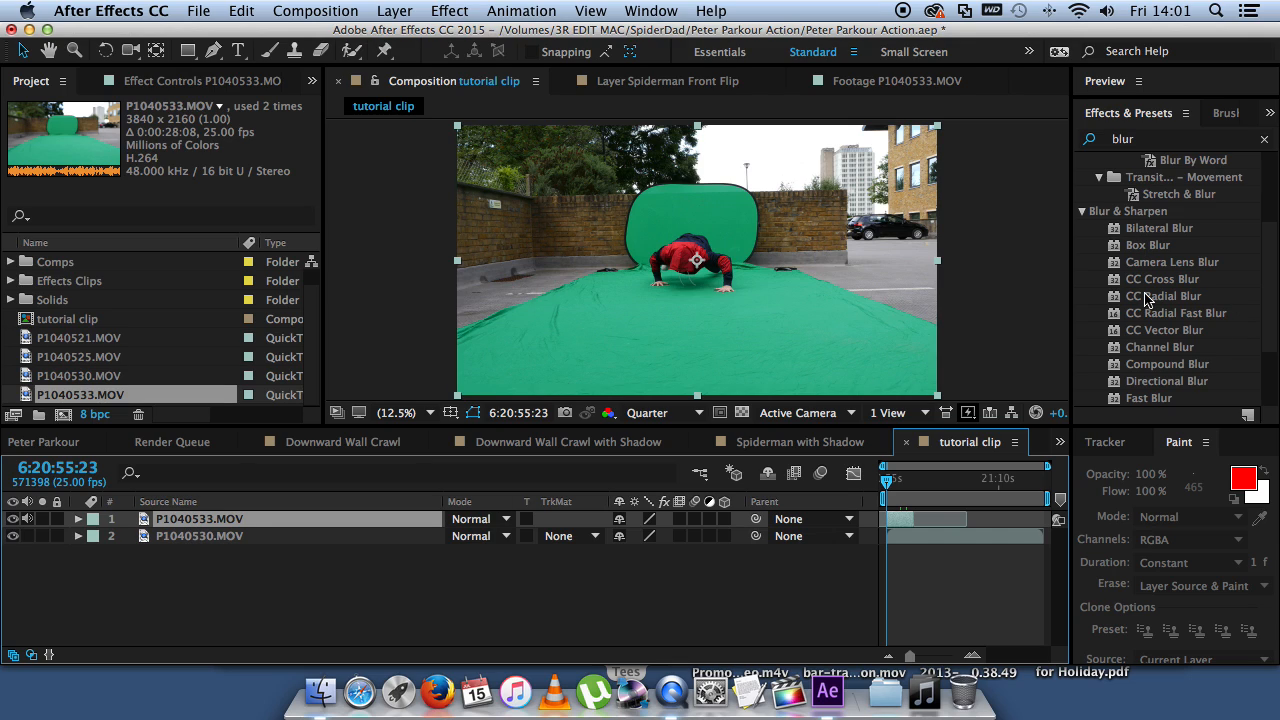
Step: Apply Keylight (1.2) to the P1040533.MOV layer and sample the green screen as its Screen Colour
{"action": "left_click", "coordinate": [1082, 211]}
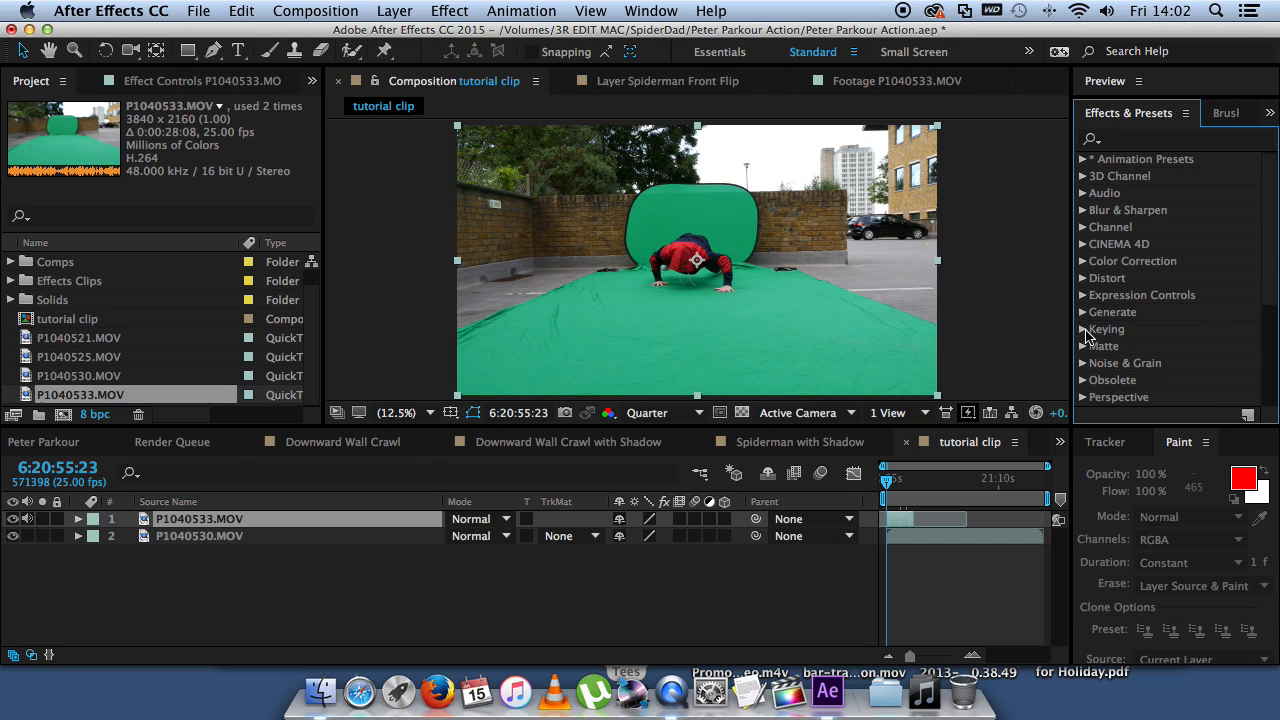
{"action": "left_click", "coordinate": [1083, 329]}
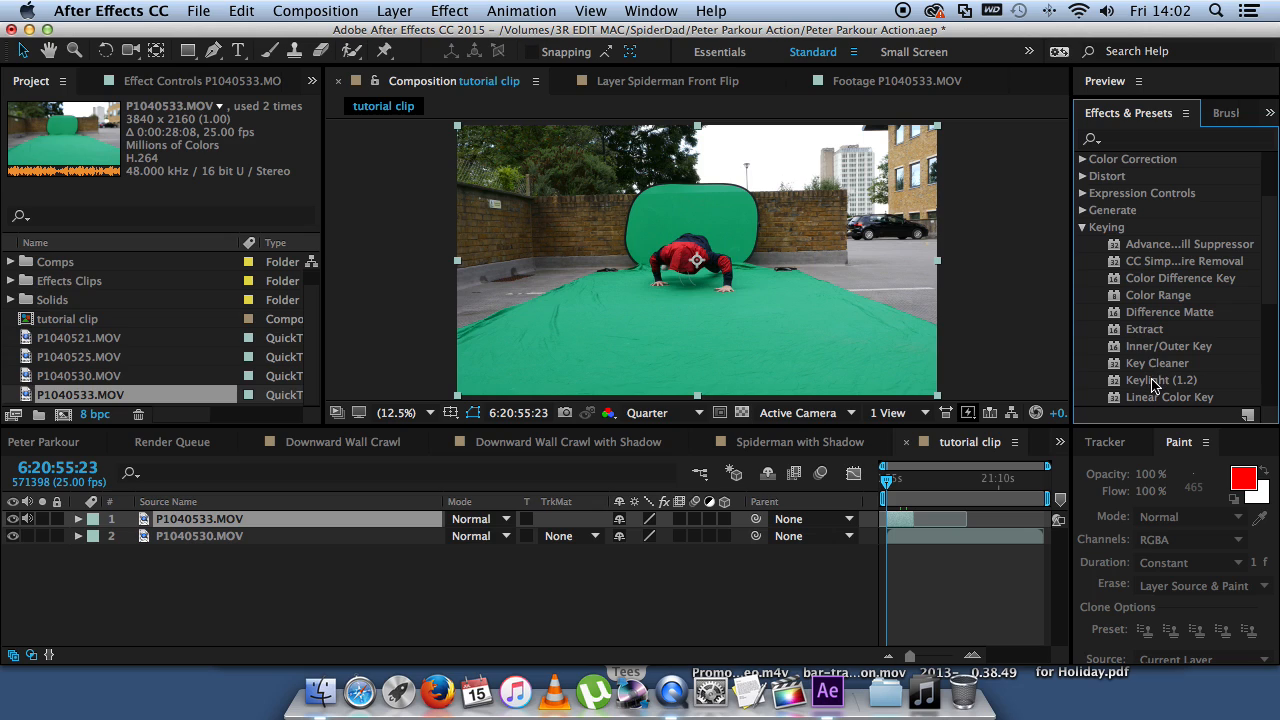
{"action": "left_click_drag", "start_coordinate": [1153, 387], "coordinate": [293, 532]}
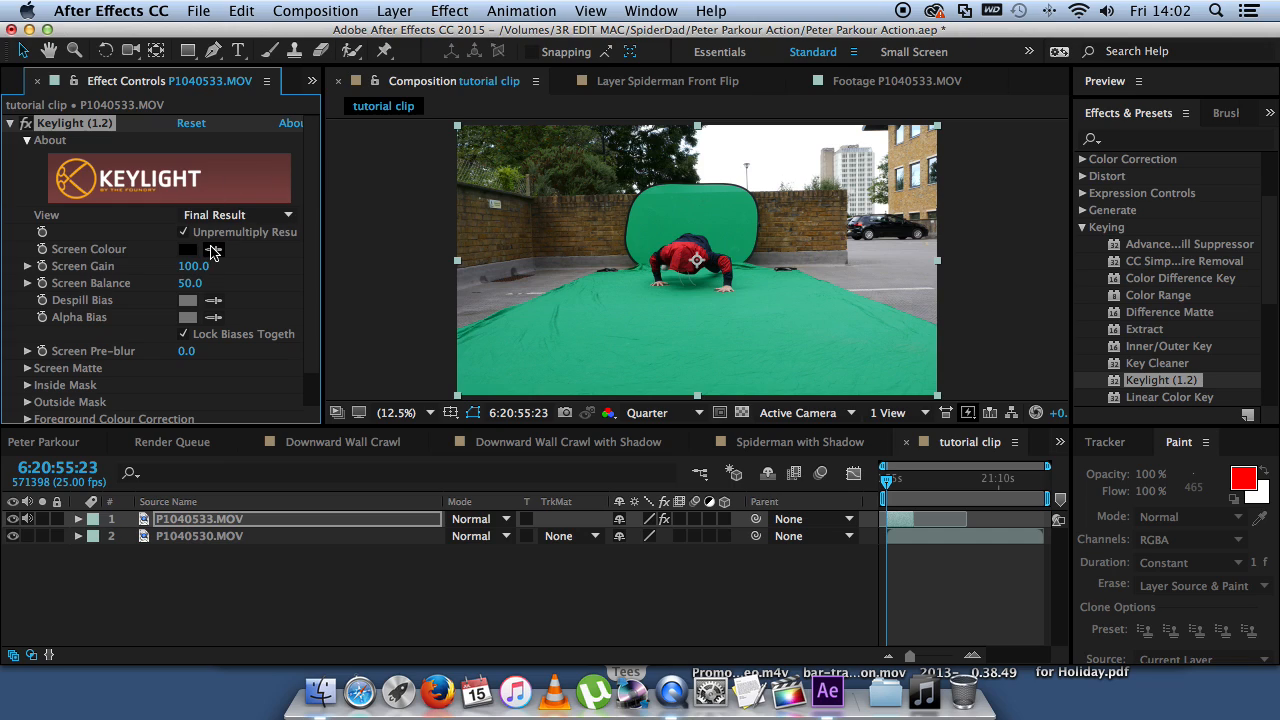
{"action": "left_click", "coordinate": [213, 250]}
{"action": "left_click", "coordinate": [693, 306]}
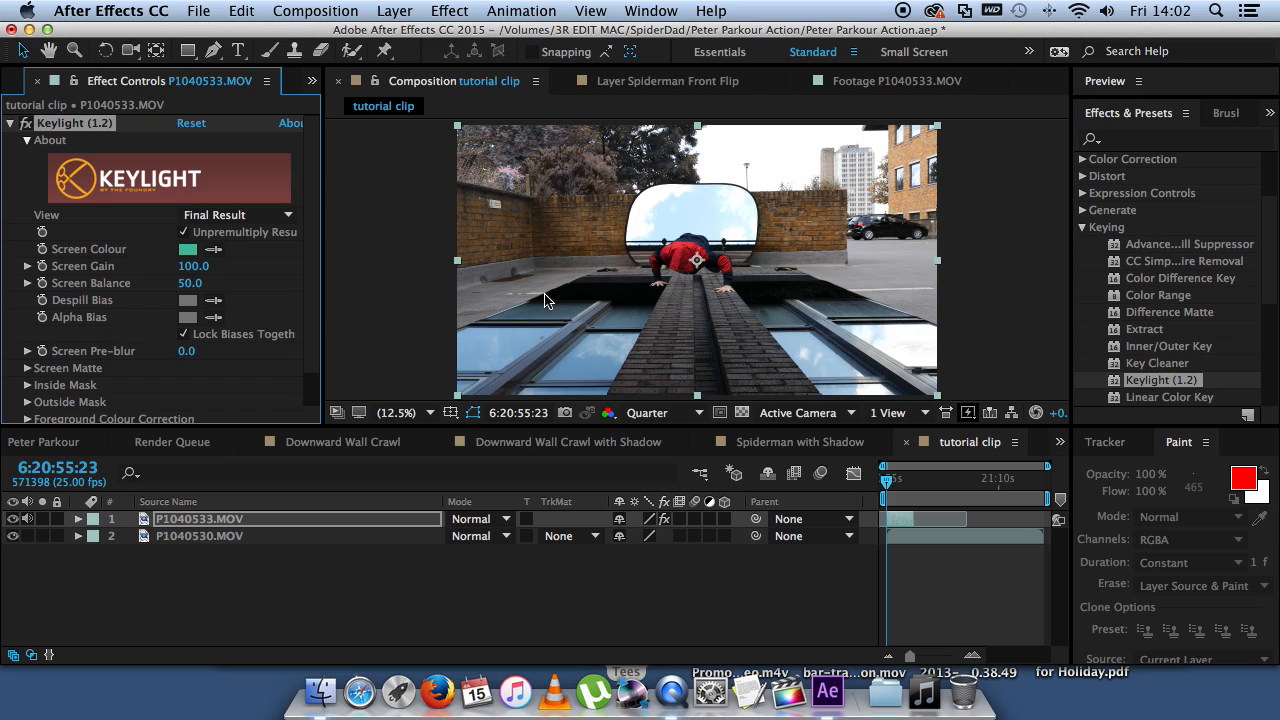
Step: Draw a closed RotoBezier mask with the Pen tool around the crawling figure on the P1040533.MOV layer
{"action": "left_click", "coordinate": [213, 52]}
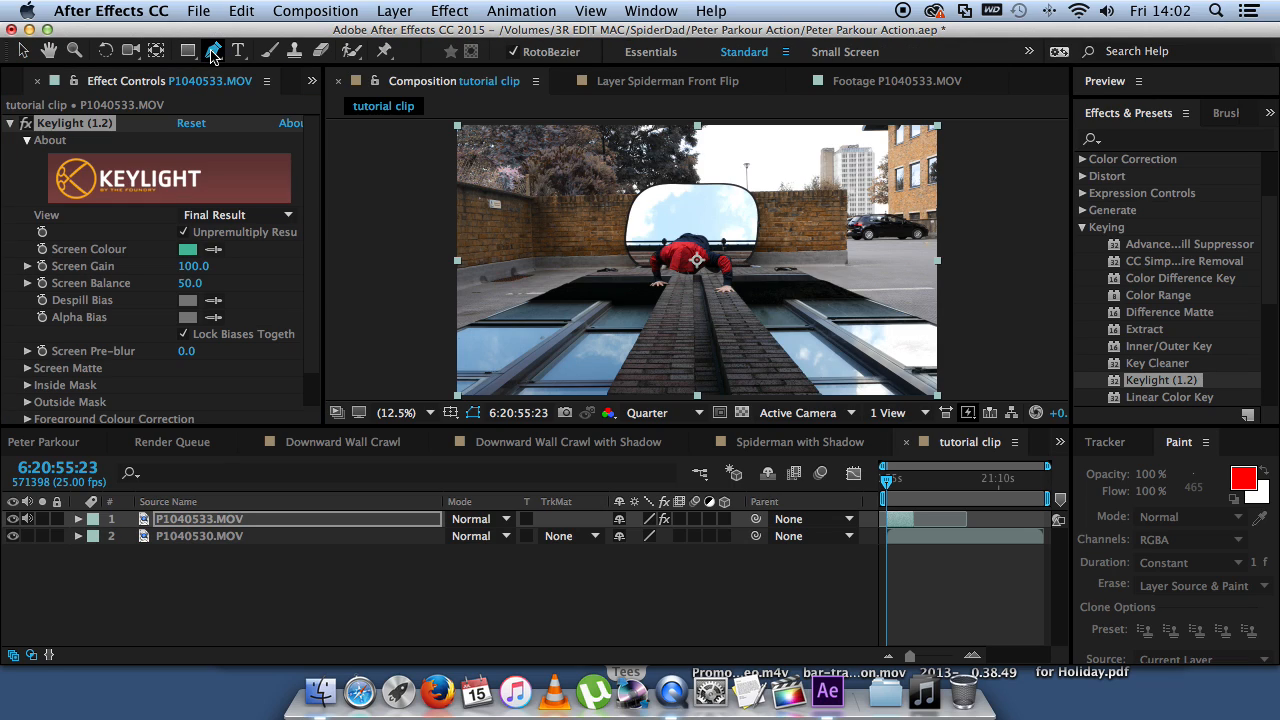
{"action": "left_click", "coordinate": [680, 216]}
{"action": "left_click", "coordinate": [638, 231]}
{"action": "left_click", "coordinate": [630, 290]}
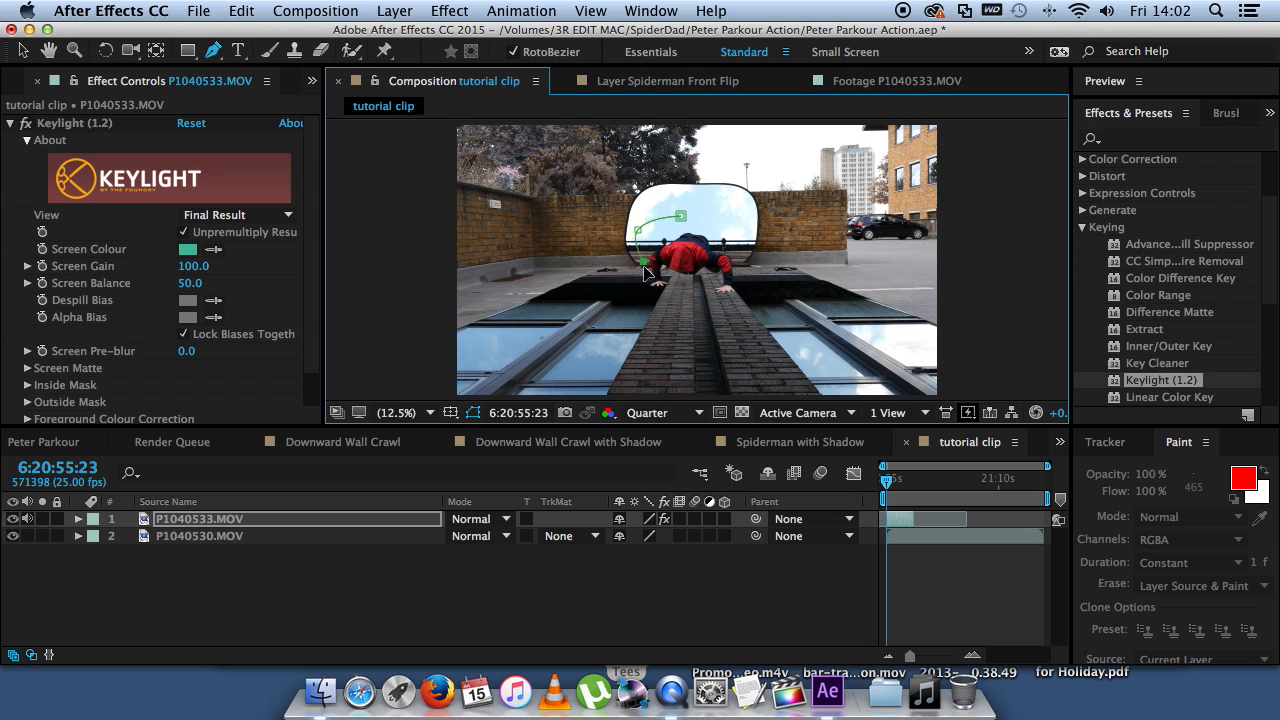
{"action": "left_click", "coordinate": [713, 308]}
{"action": "left_click", "coordinate": [740, 294]}
{"action": "left_click", "coordinate": [736, 266]}
{"action": "left_click", "coordinate": [739, 237]}
{"action": "left_click", "coordinate": [723, 211]}
{"action": "left_click", "coordinate": [680, 216]}
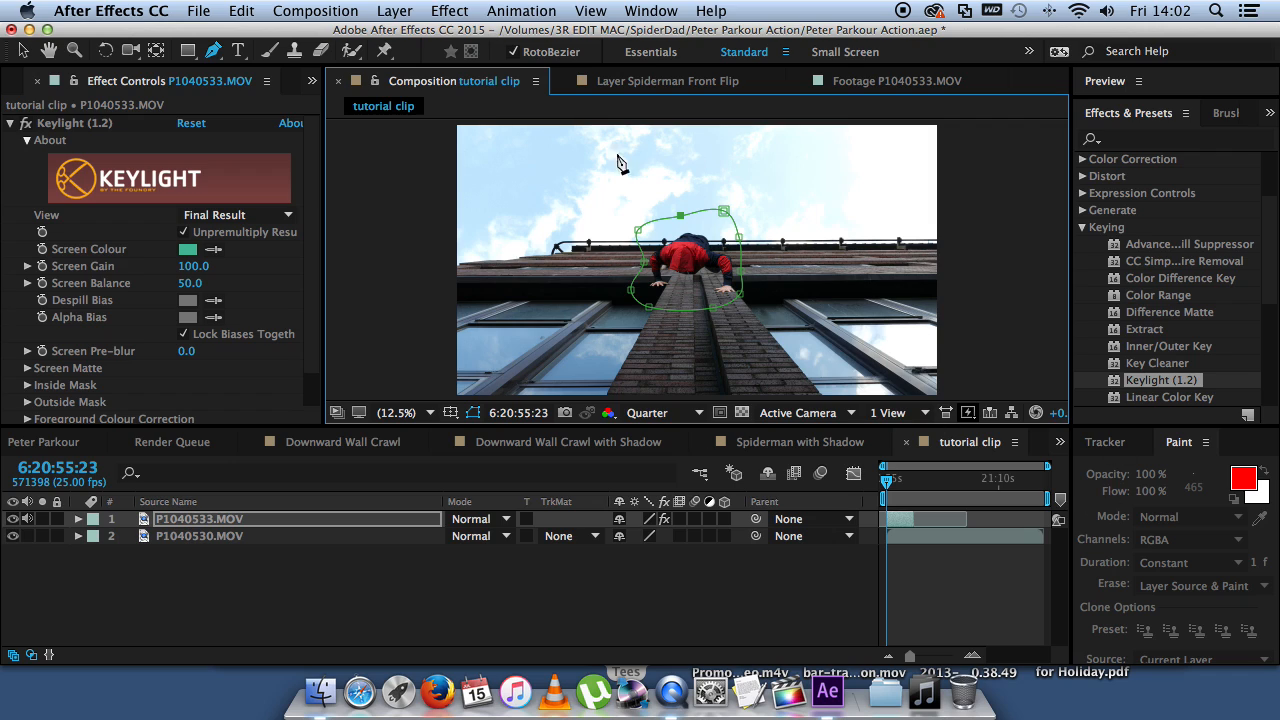
Step: Switch to the Spiderman with Shadow composition and scrub to 6:21:21:13 to examine the animated mask
{"action": "left_click", "coordinate": [906, 441]}
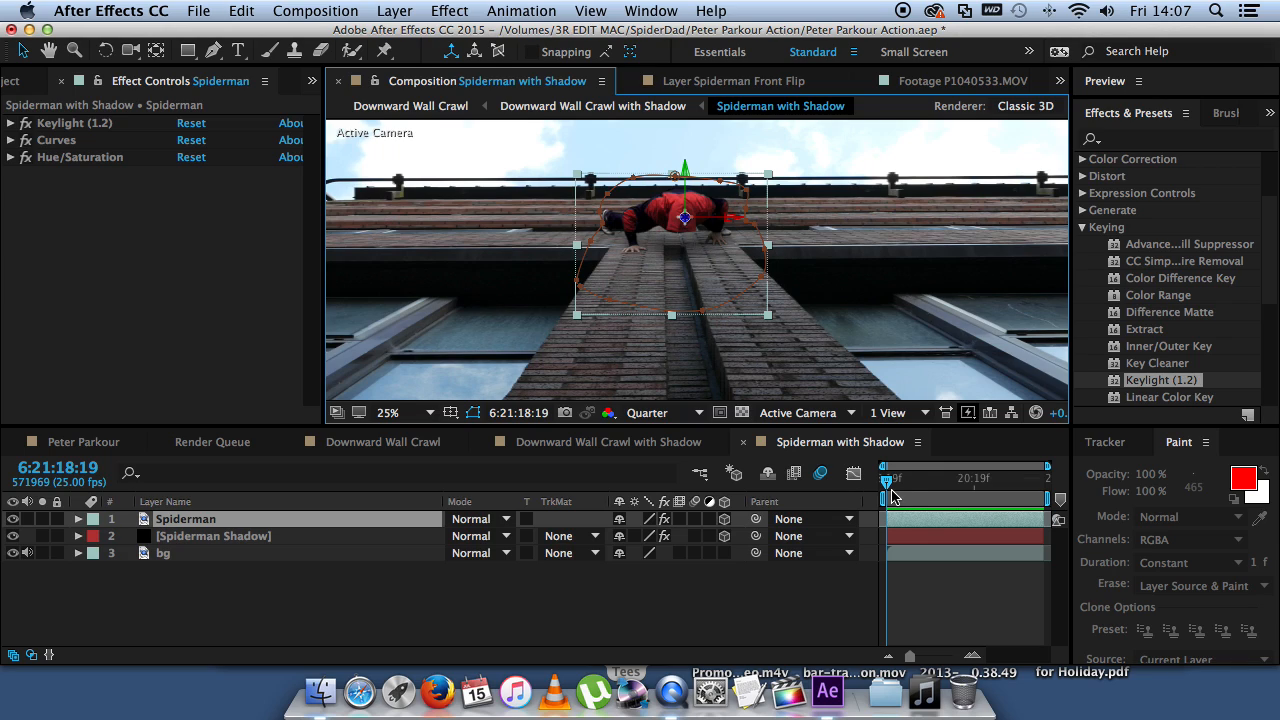
{"action": "left_click_drag", "start_coordinate": [886, 485], "coordinate": [1007, 465]}
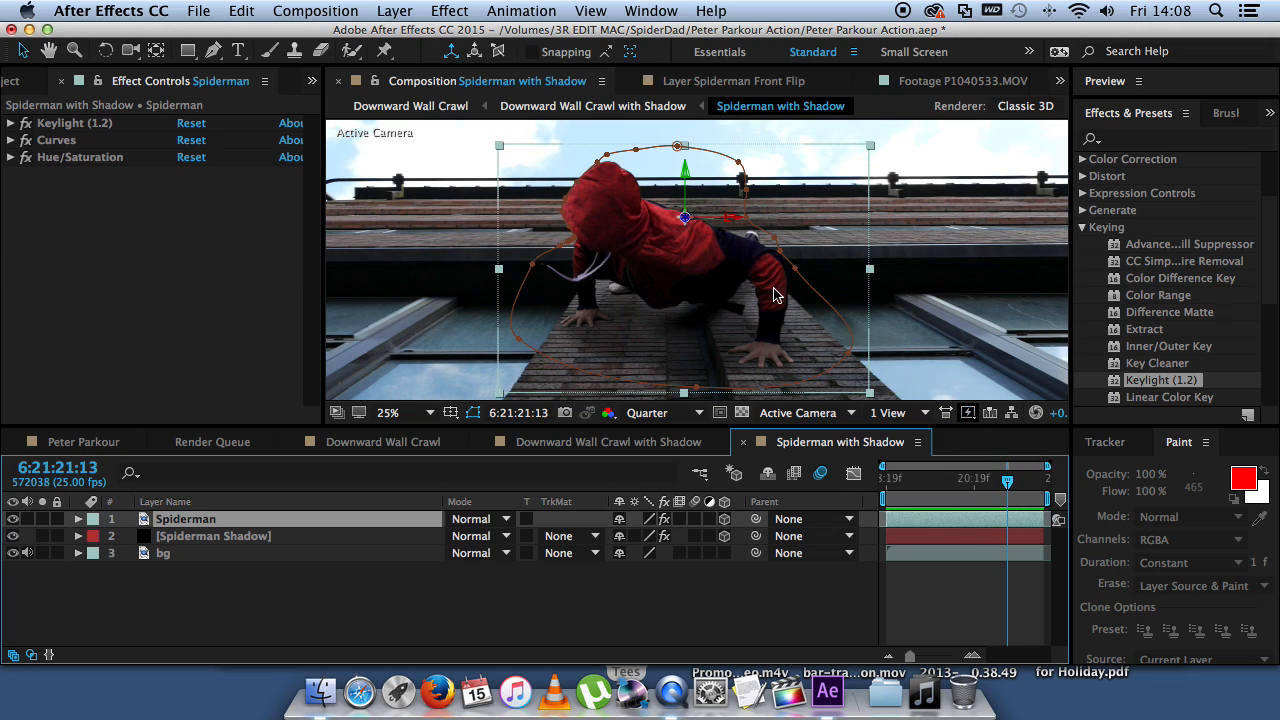
Step: Try pulling the Spiderman layer's mask points outward beyond the green screen, and undo the reshaping
{"action": "left_click_drag", "start_coordinate": [563, 213], "coordinate": [438, 213]}
{"action": "left_click_drag", "start_coordinate": [551, 187], "coordinate": [505, 155]}
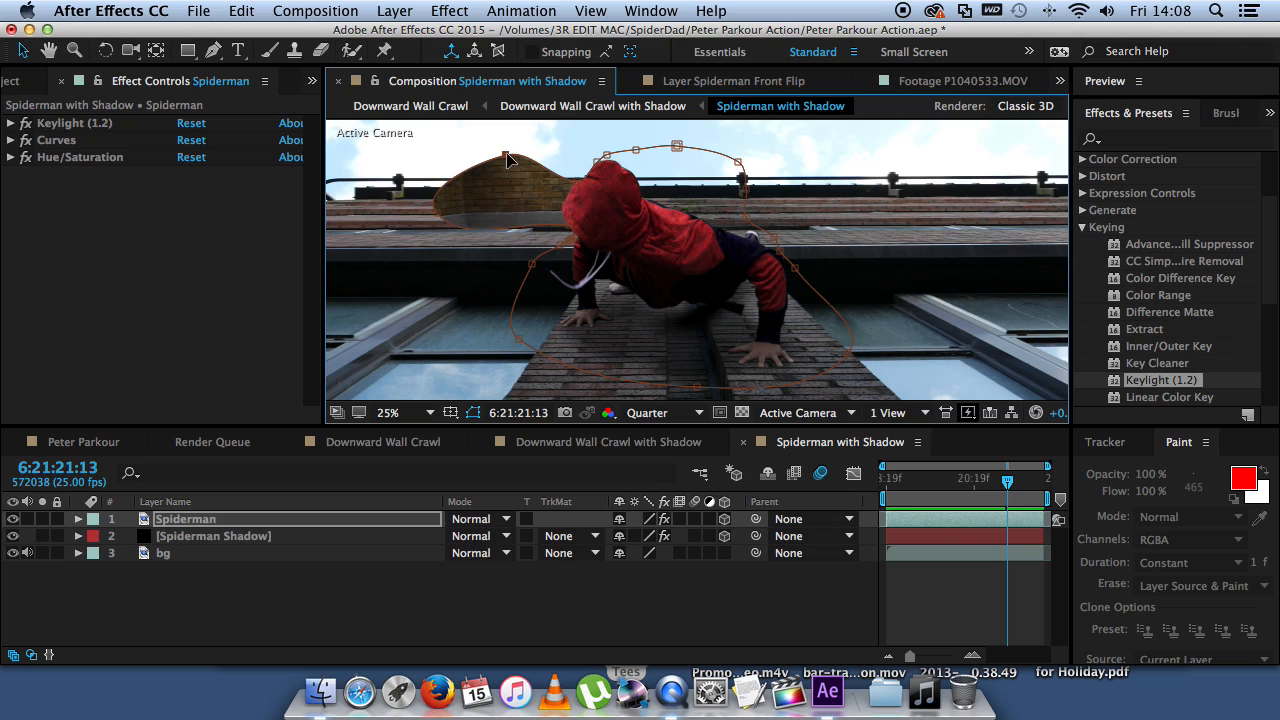
{"action": "key", "text": "ctrl+z"}
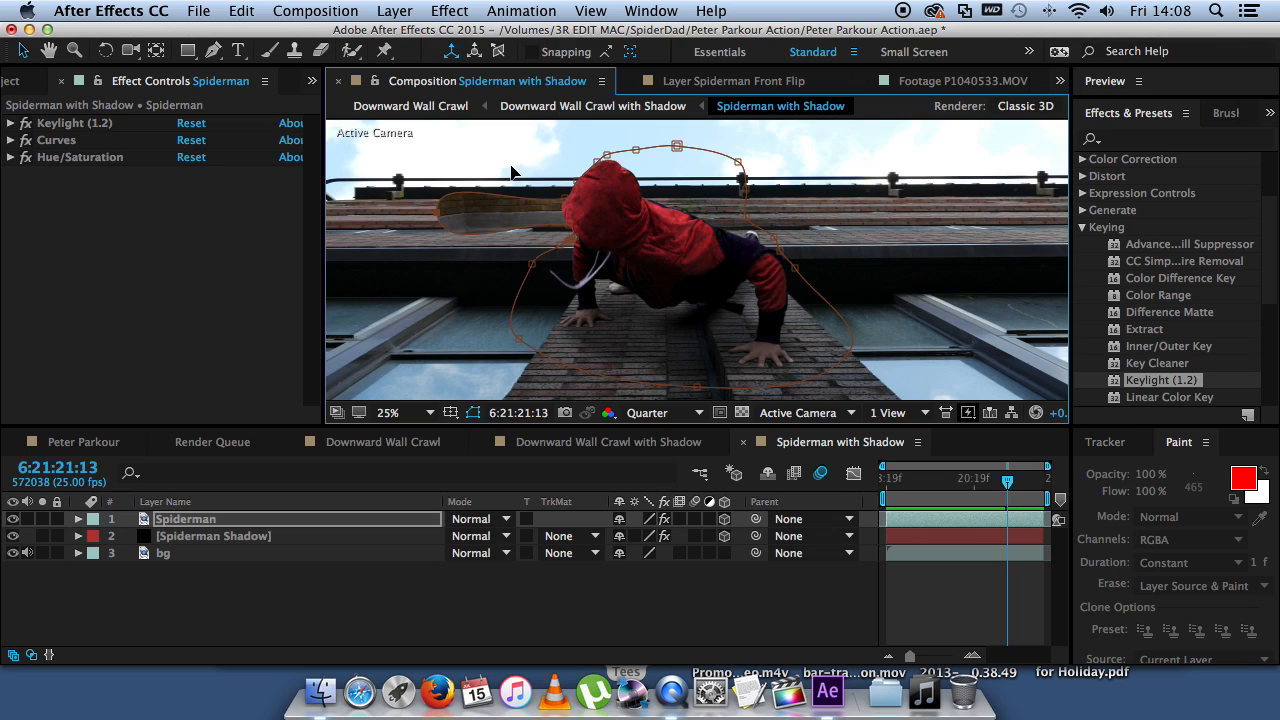
Step: Deselect the Spiderman layer and play the composition from its start to check the masked movement
{"action": "left_click", "coordinate": [510, 172]}
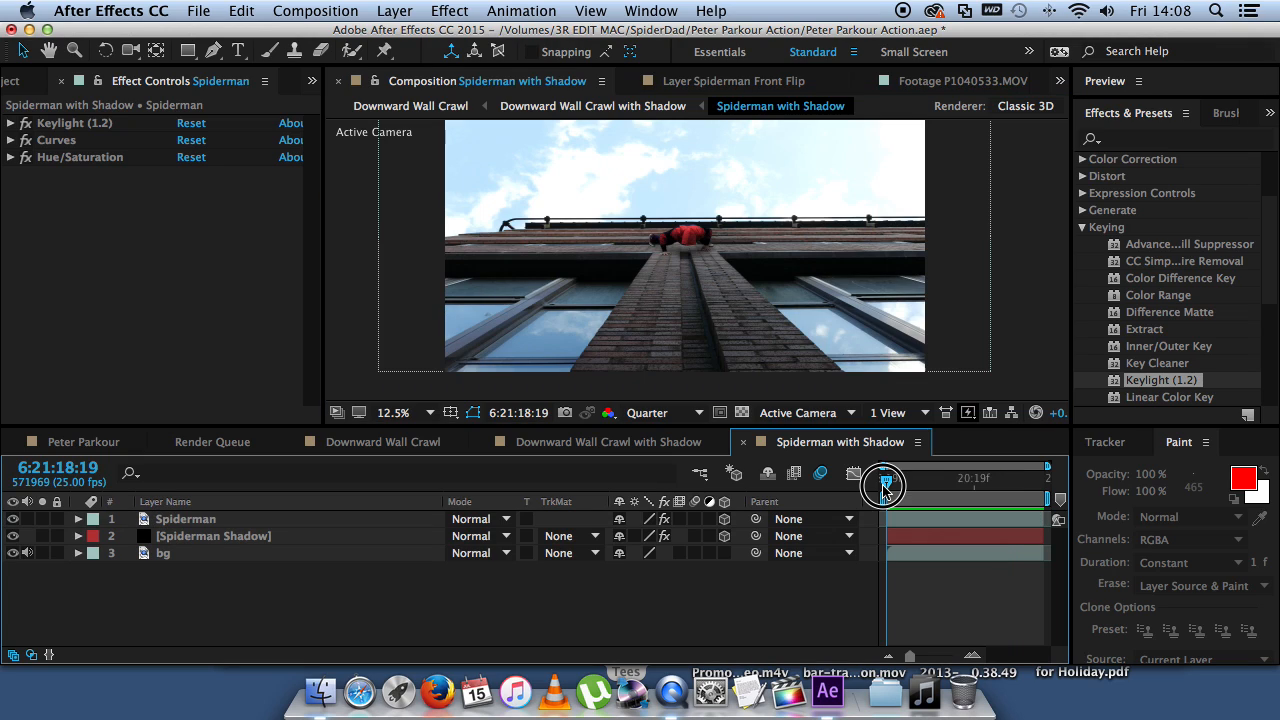
{"action": "key", "text": "space"}
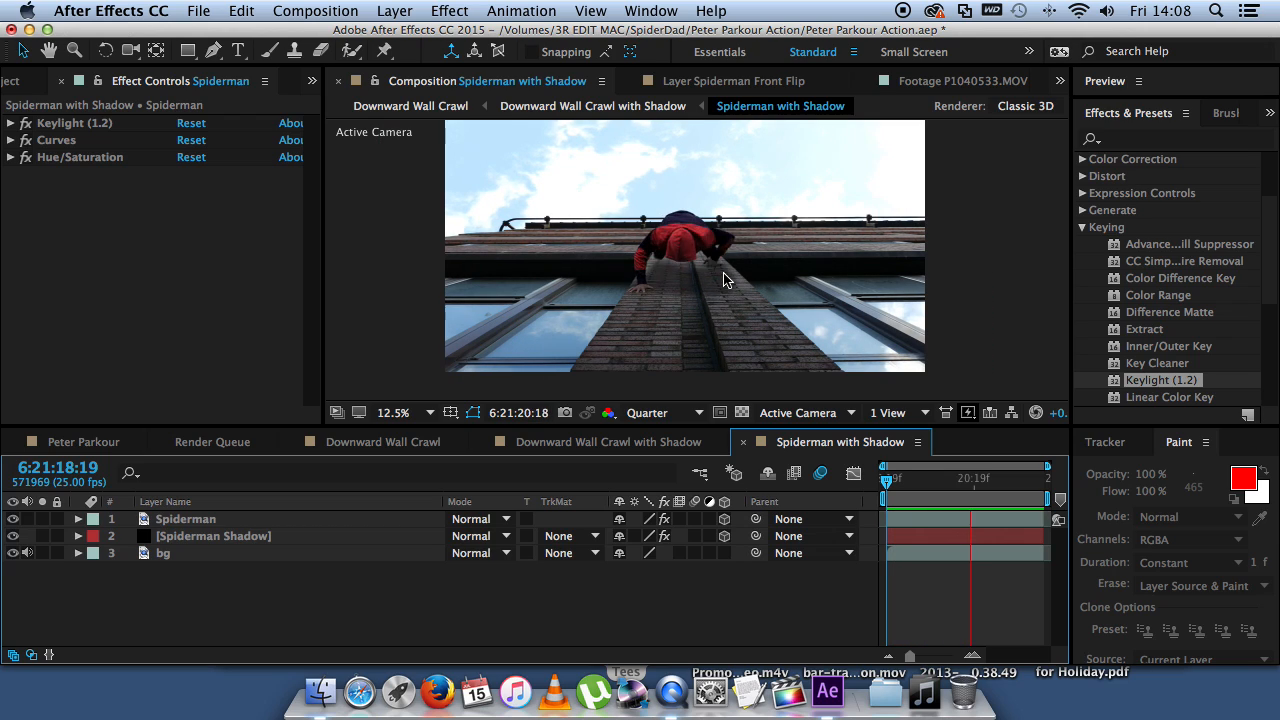
{"action": "key", "text": "space"}
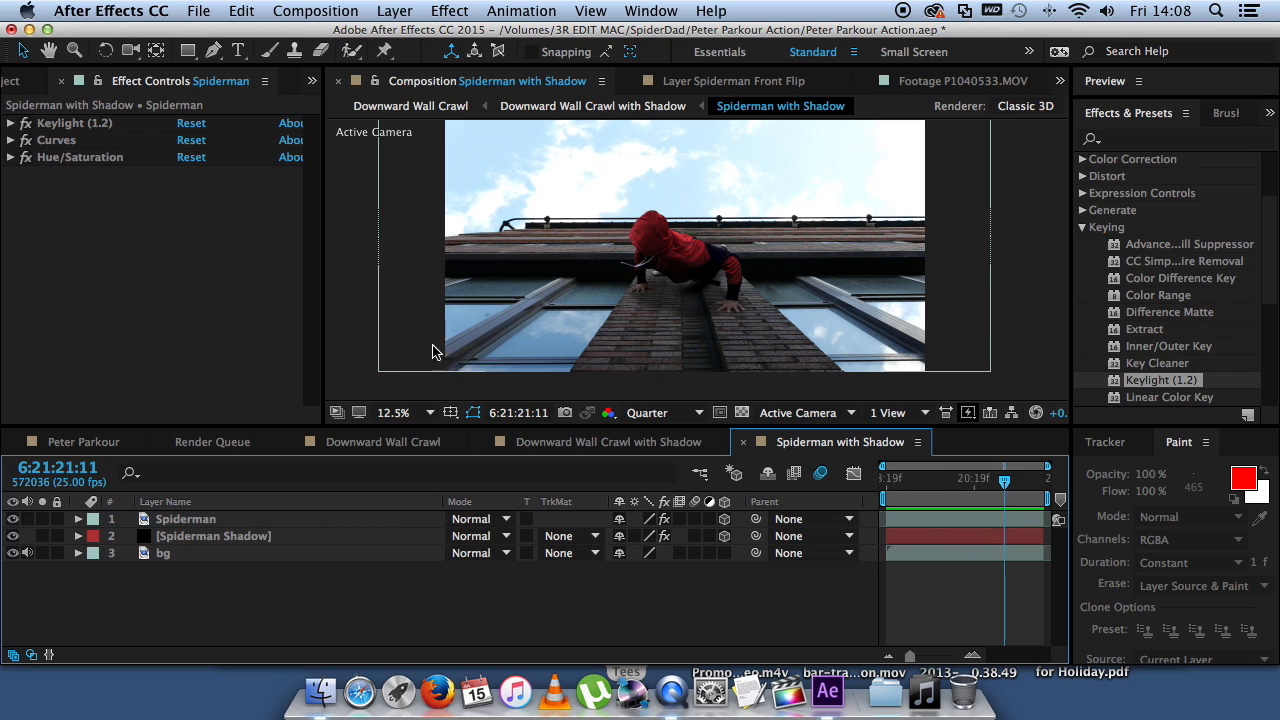
Step: Disable the Keylight (1.2) effect on the Spiderman layer to reveal the original shadow on the green screen
{"action": "left_click", "coordinate": [171, 520]}
{"action": "key", "text": "m"}
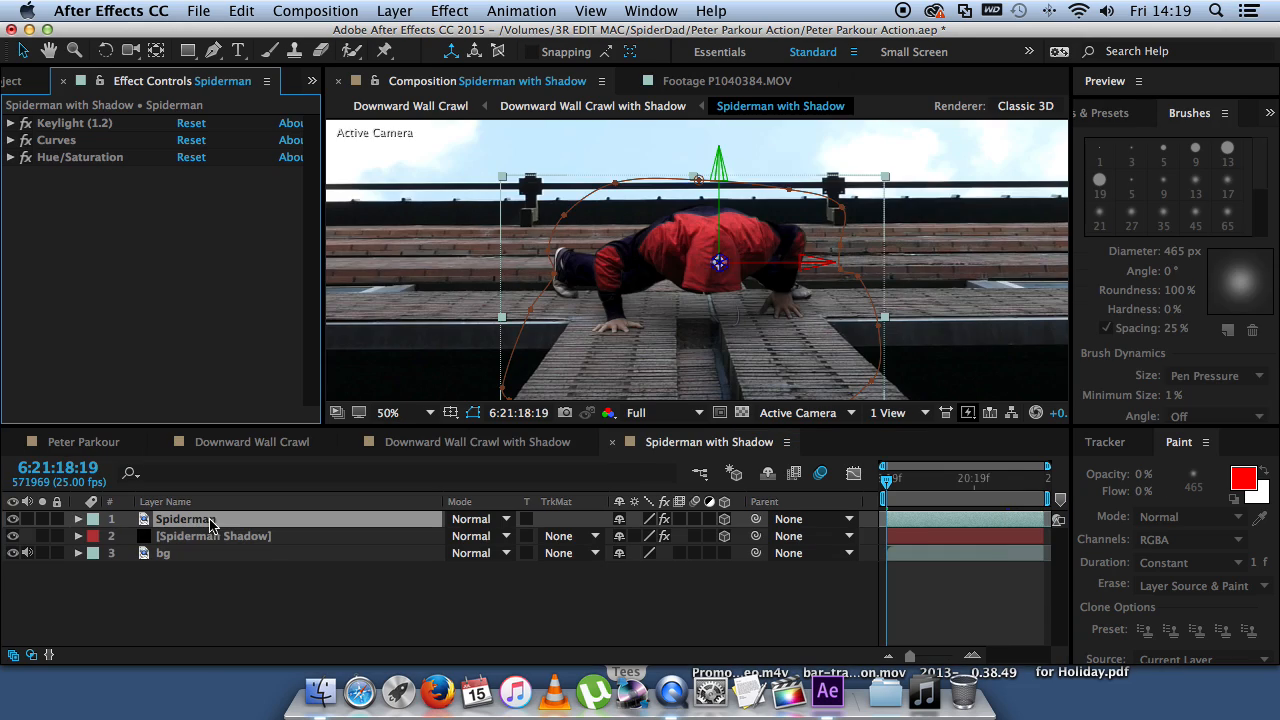
{"action": "left_click", "coordinate": [26, 123]}
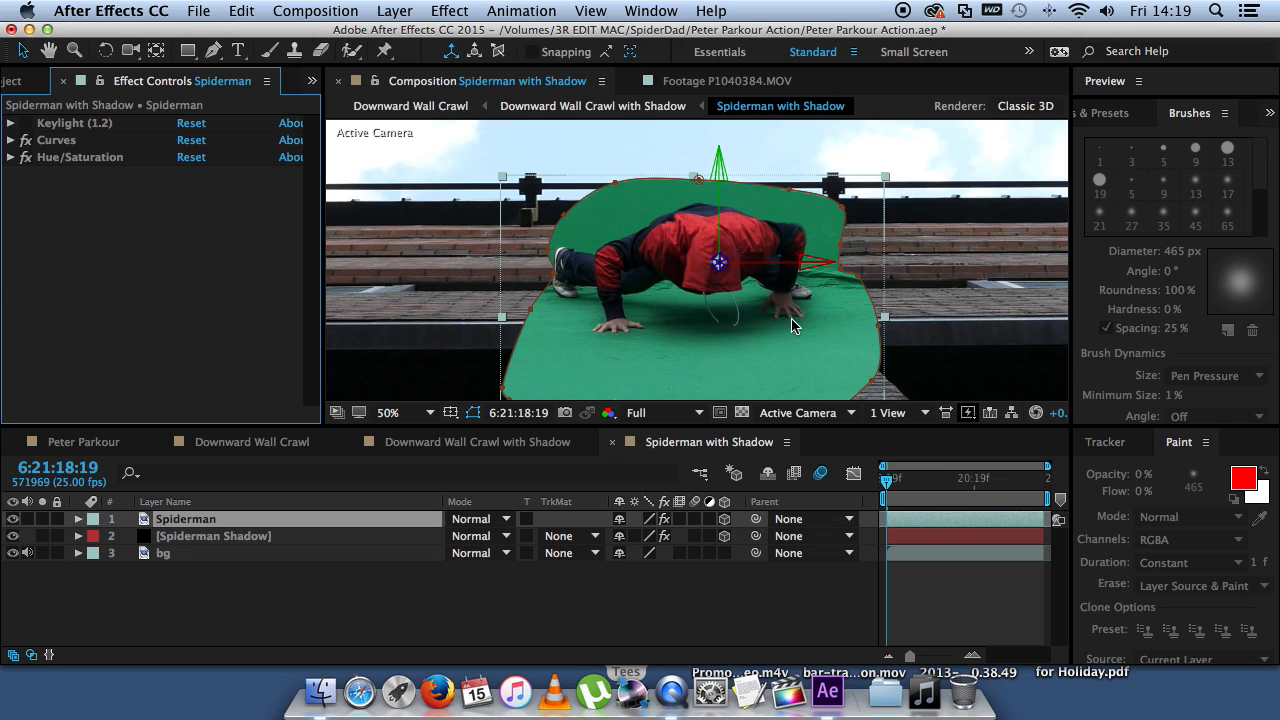
Step: Create a black 3840 x 2160 px solid named Shadow in the Spiderman with Shadow composition, and delete it again
{"action": "left_click", "coordinate": [246, 536]}
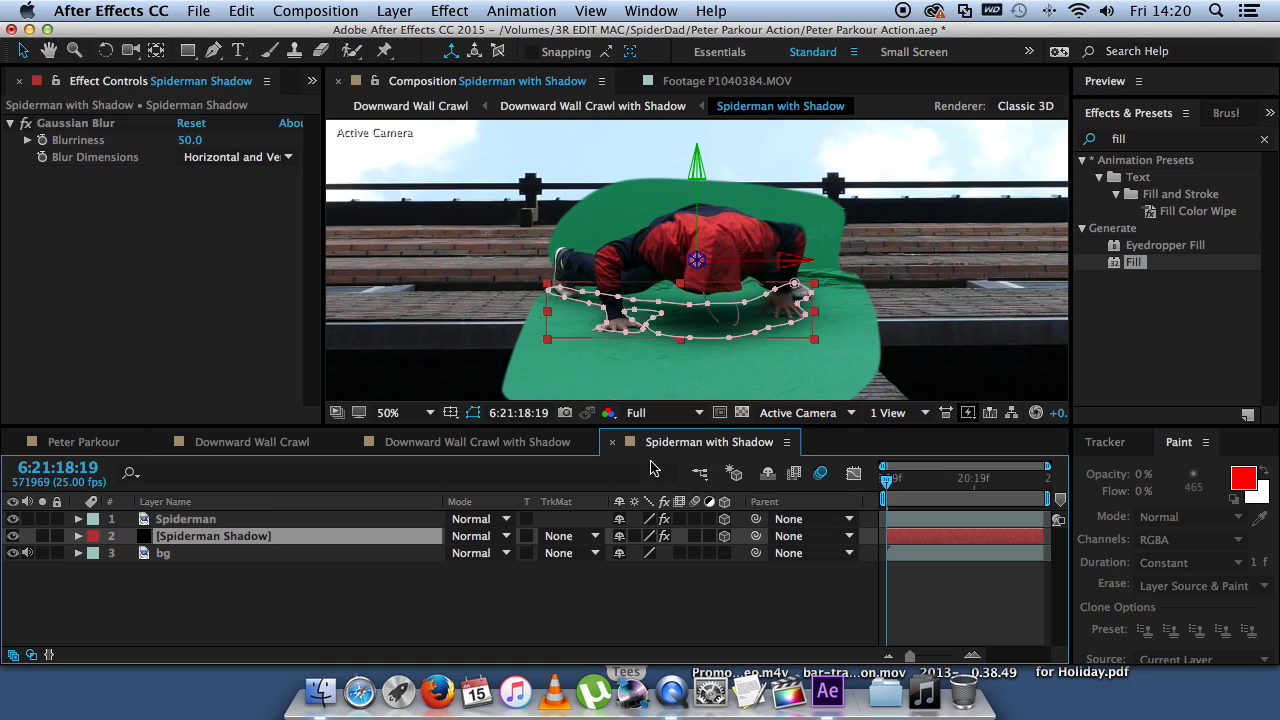
{"action": "right_click", "coordinate": [201, 604]}
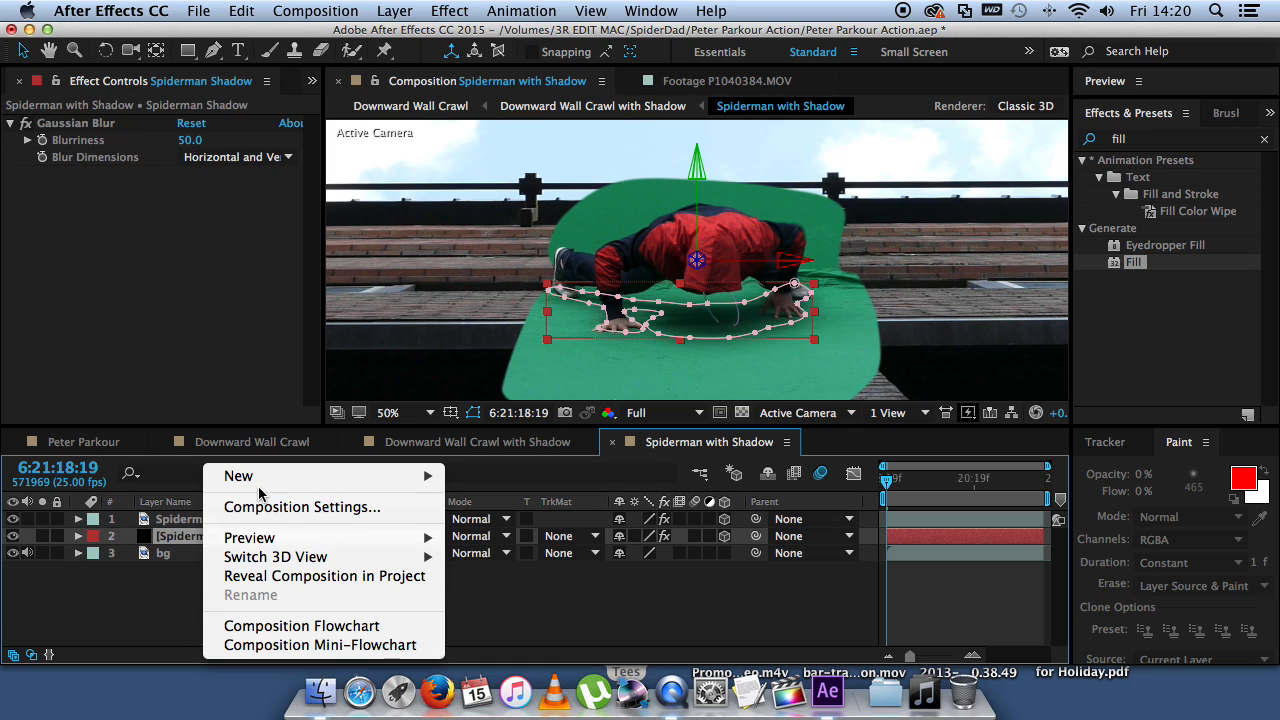
{"action": "mouse_move", "coordinate": [270, 474]}
{"action": "left_click", "coordinate": [475, 514]}
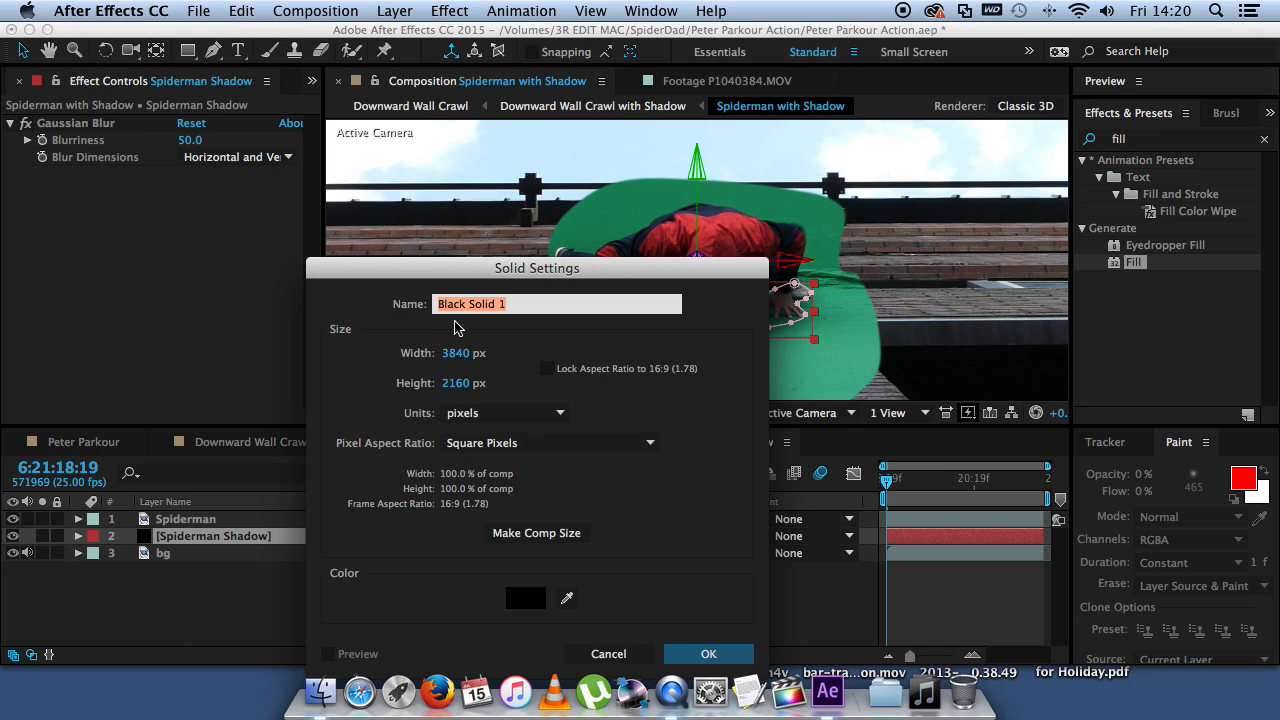
{"action": "left_click_drag", "start_coordinate": [440, 269], "coordinate": [460, 175]}
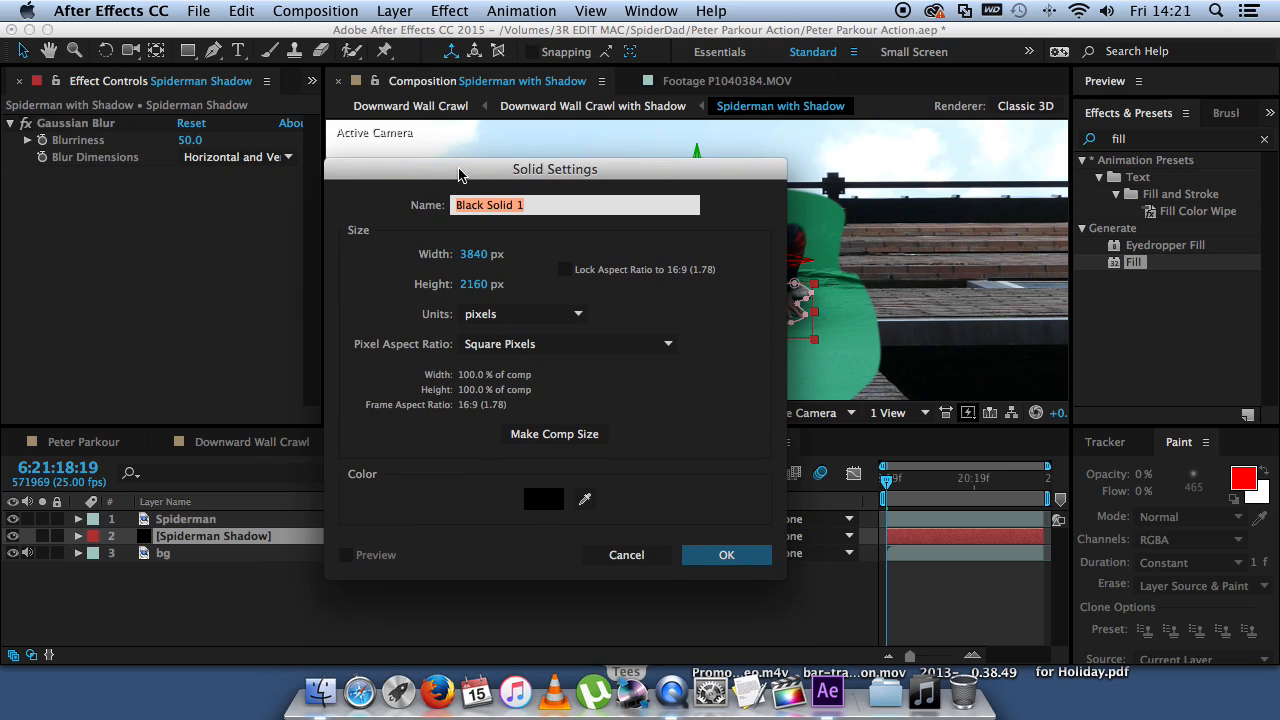
{"action": "type", "text": "Shadow"}
{"action": "key", "text": "Return"}
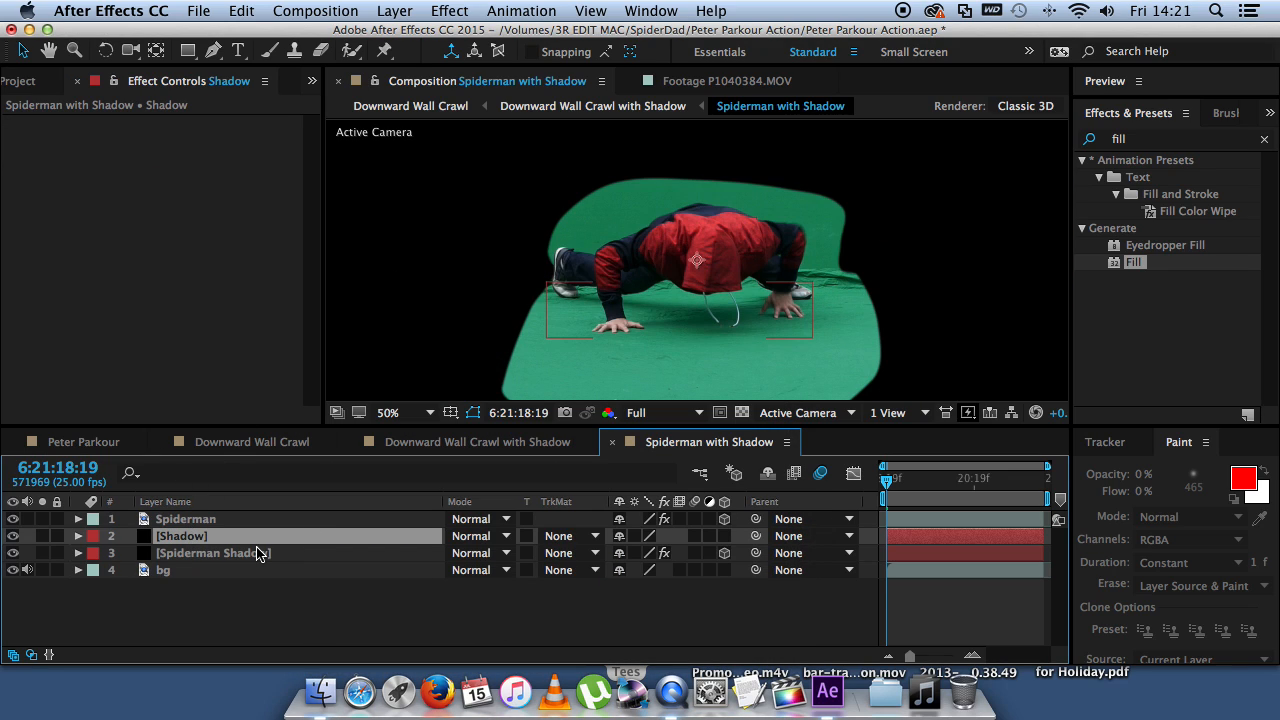
{"action": "key", "text": "Delete"}
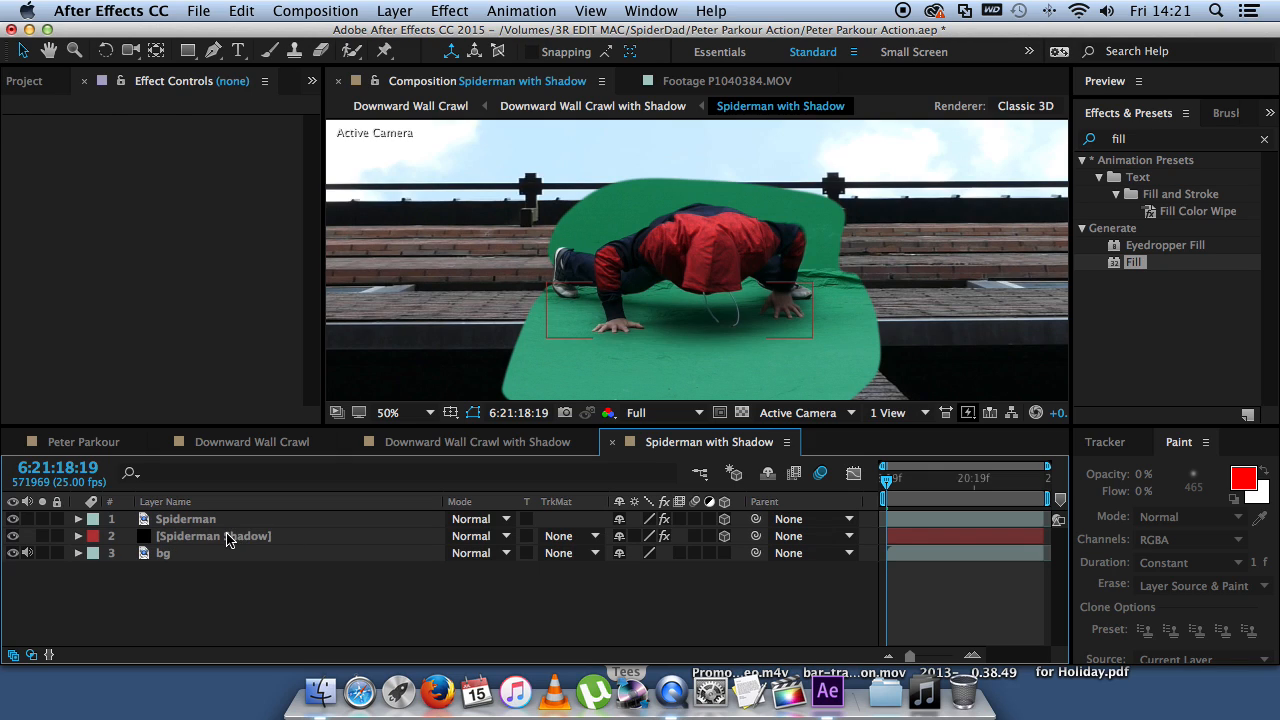
{"action": "right_click", "coordinate": [391, 590]}
{"action": "mouse_move", "coordinate": [500, 478]}
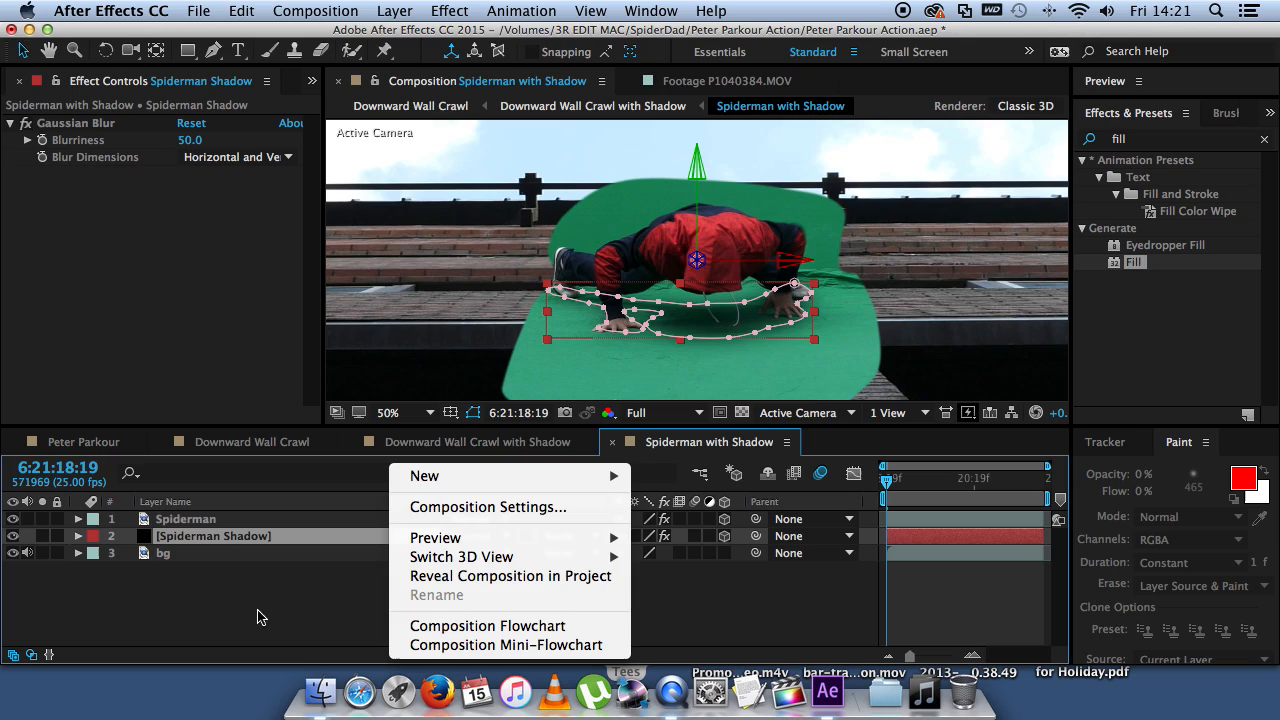
{"action": "left_click", "coordinate": [197, 573]}
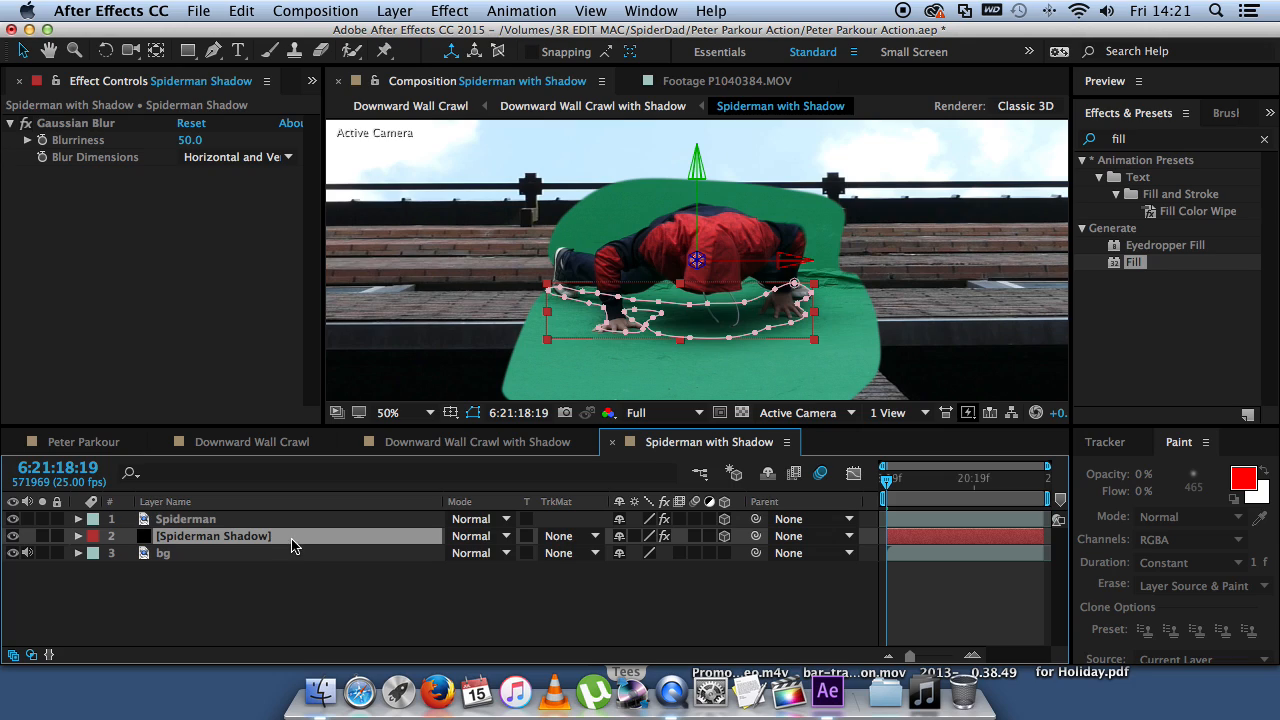
Step: Hide the Spiderman Shadow layer to compare its mask outline with the original shadow in the footage, and show the layer again
{"action": "left_click", "coordinate": [12, 536]}
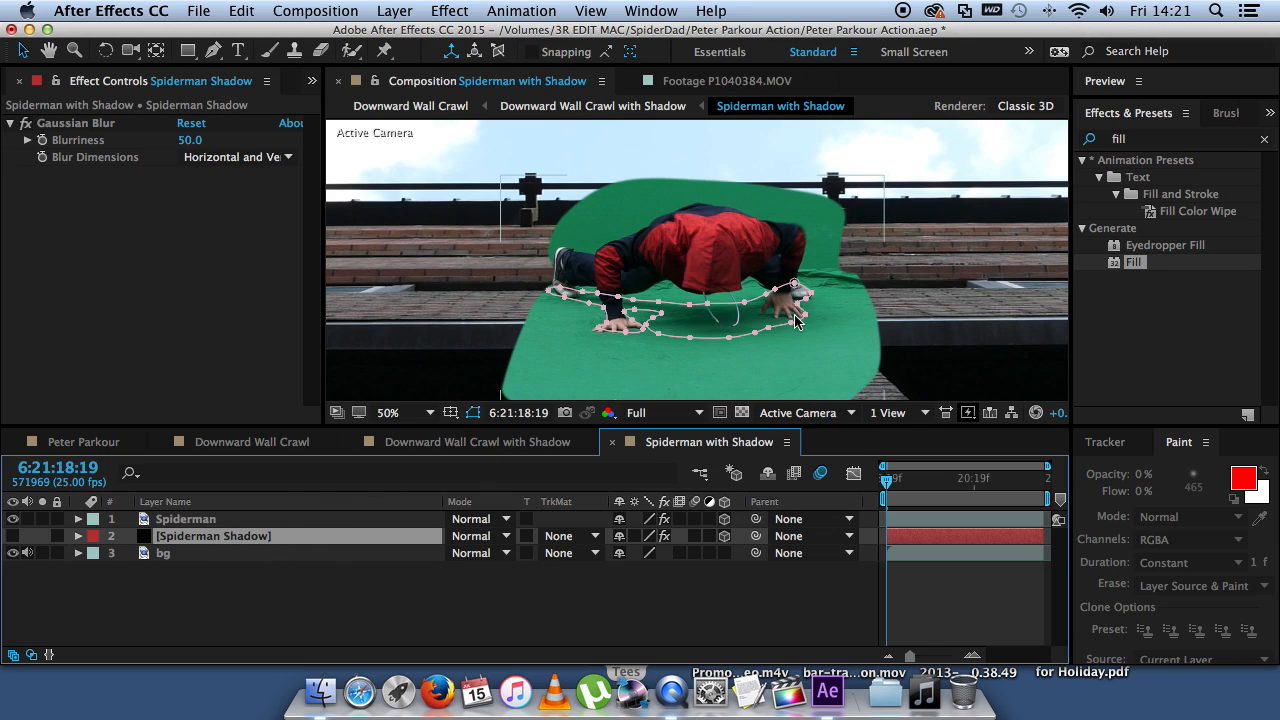
{"action": "left_click", "coordinate": [213, 51]}
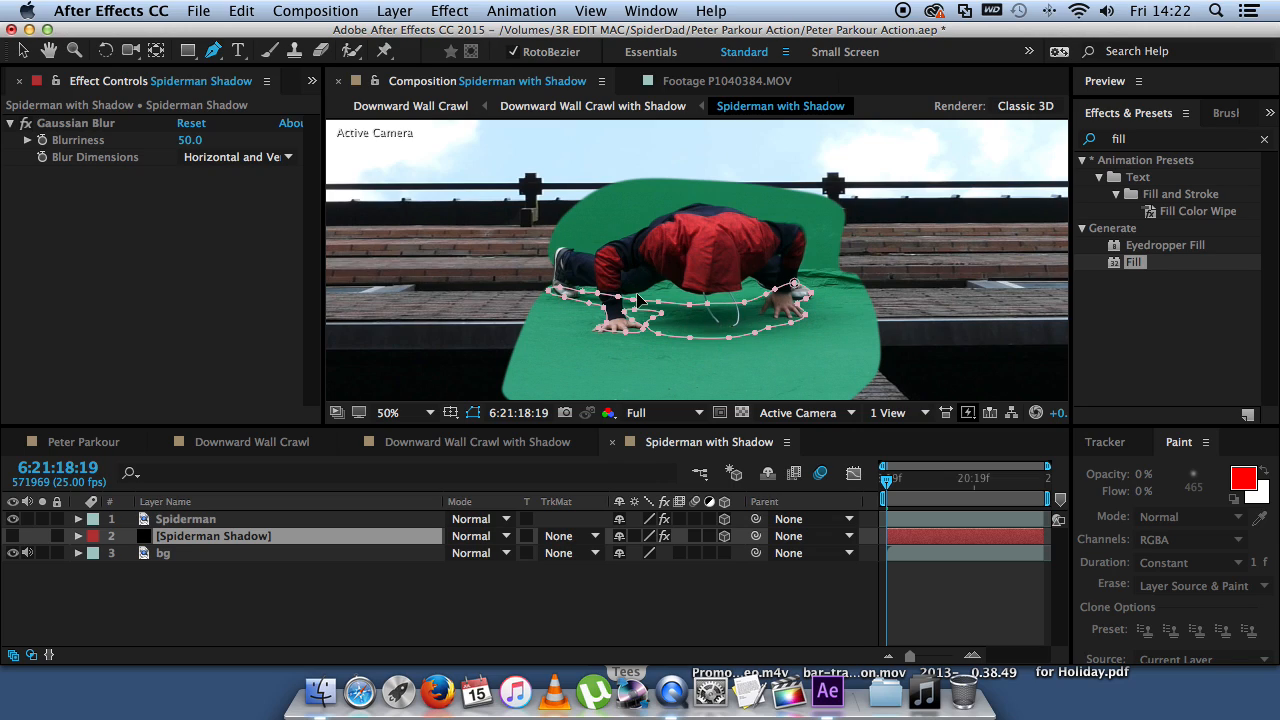
{"action": "left_click", "coordinate": [12, 538]}
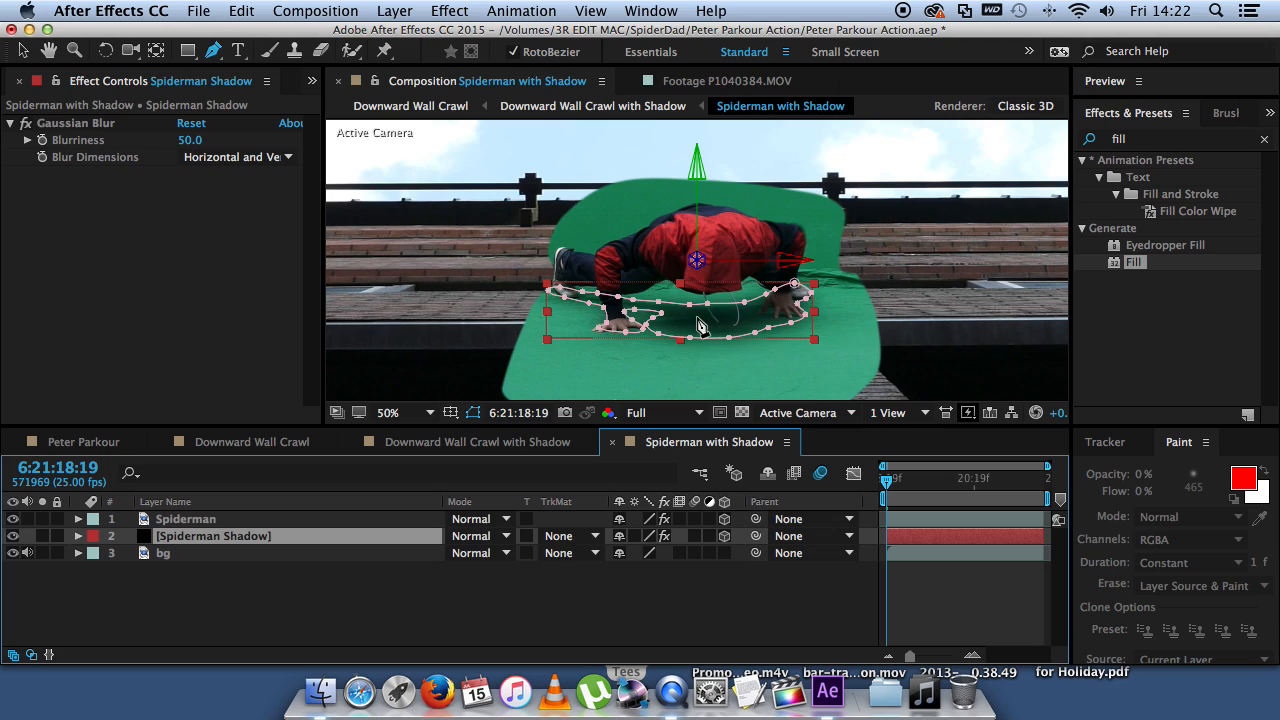
{"action": "key", "text": "v"}
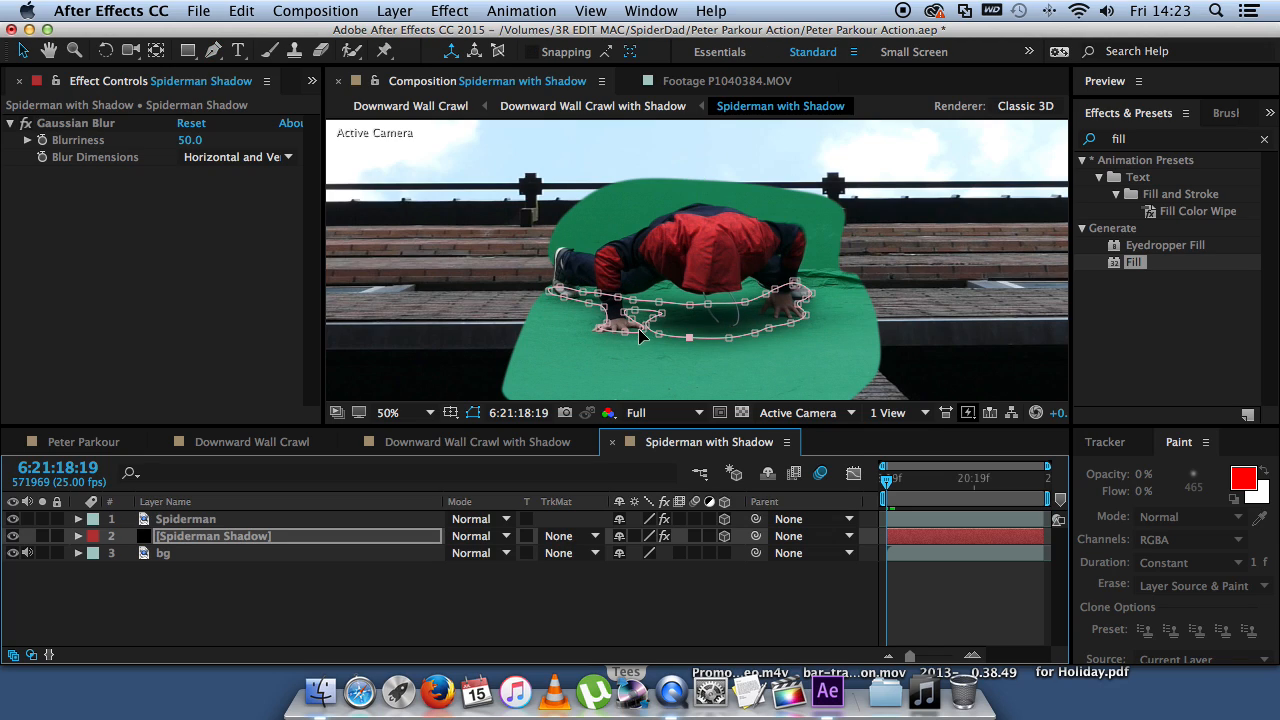
Step: Scrub to 6:21:19:07 and select the Spiderman Shadow mask's points one by one to examine how the outline follows the shadow
{"action": "left_click", "coordinate": [888, 485]}
{"action": "left_click_drag", "start_coordinate": [888, 485], "coordinate": [909, 485]}
{"action": "left_click", "coordinate": [727, 351]}
{"action": "left_click", "coordinate": [688, 352]}
{"action": "left_click", "coordinate": [755, 345]}
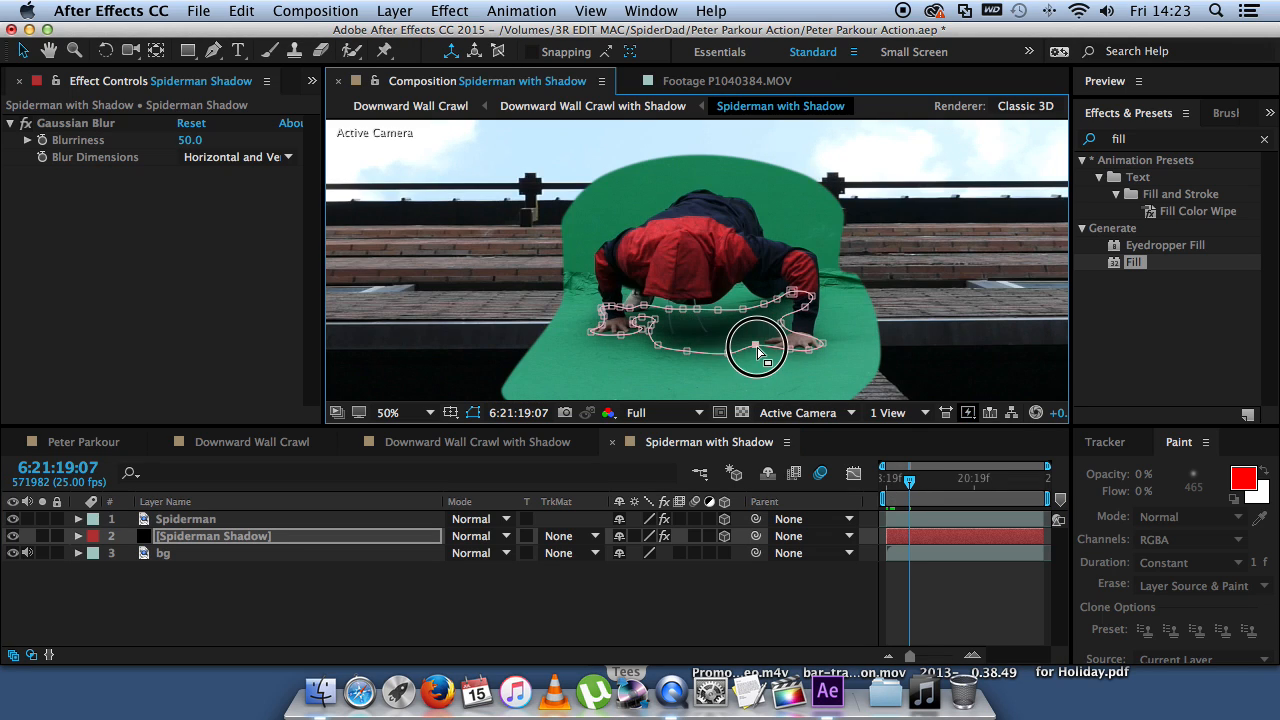
{"action": "left_click", "coordinate": [788, 350]}
{"action": "left_click", "coordinate": [808, 351]}
{"action": "left_click", "coordinate": [823, 343]}
{"action": "left_click", "coordinate": [805, 307]}
{"action": "left_click", "coordinate": [811, 294]}
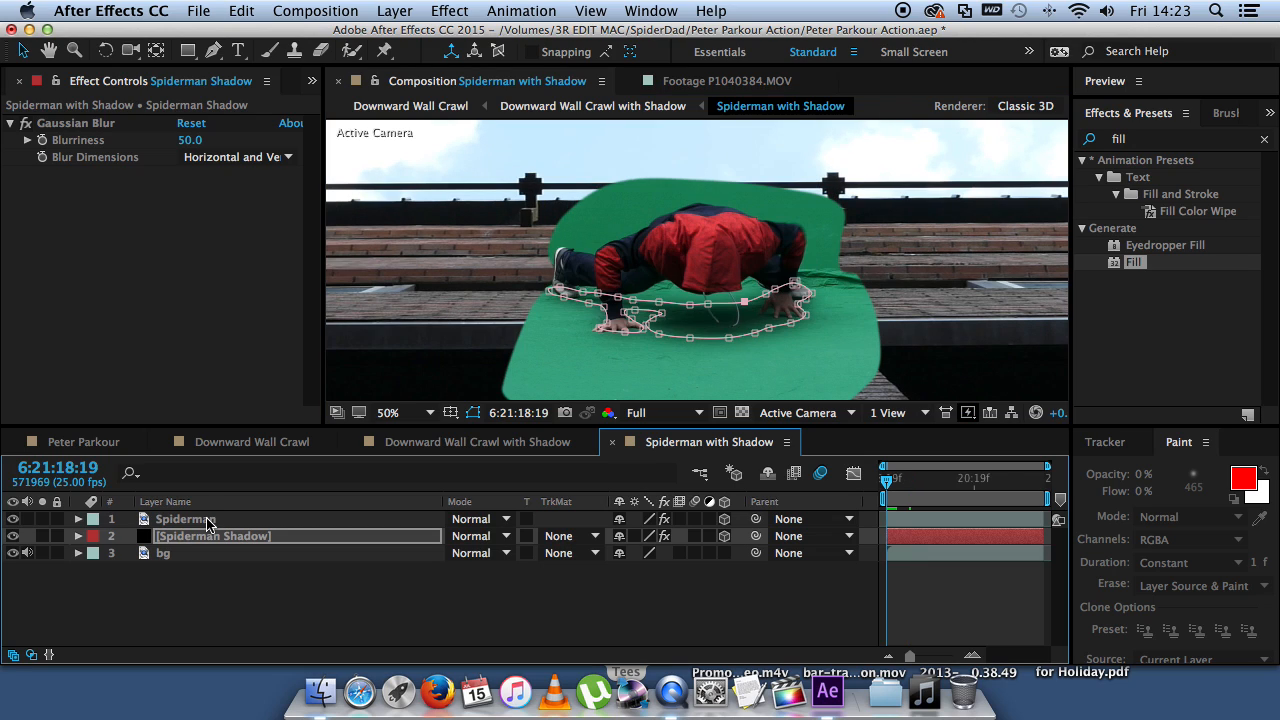
Step: Re-enable Keylight (1.2) on the Spiderman layer and reveal the Opacity property of the Spiderman Shadow layer
{"action": "left_click", "coordinate": [207, 520]}
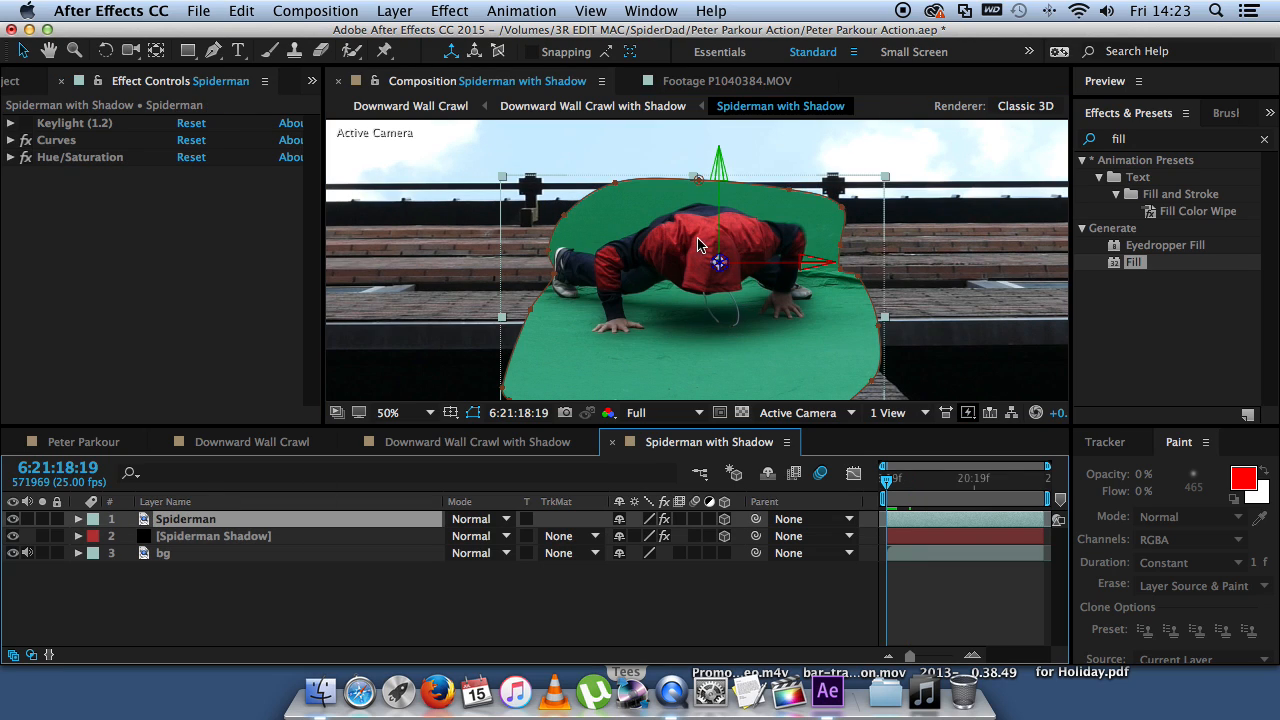
{"action": "left_click", "coordinate": [26, 123]}
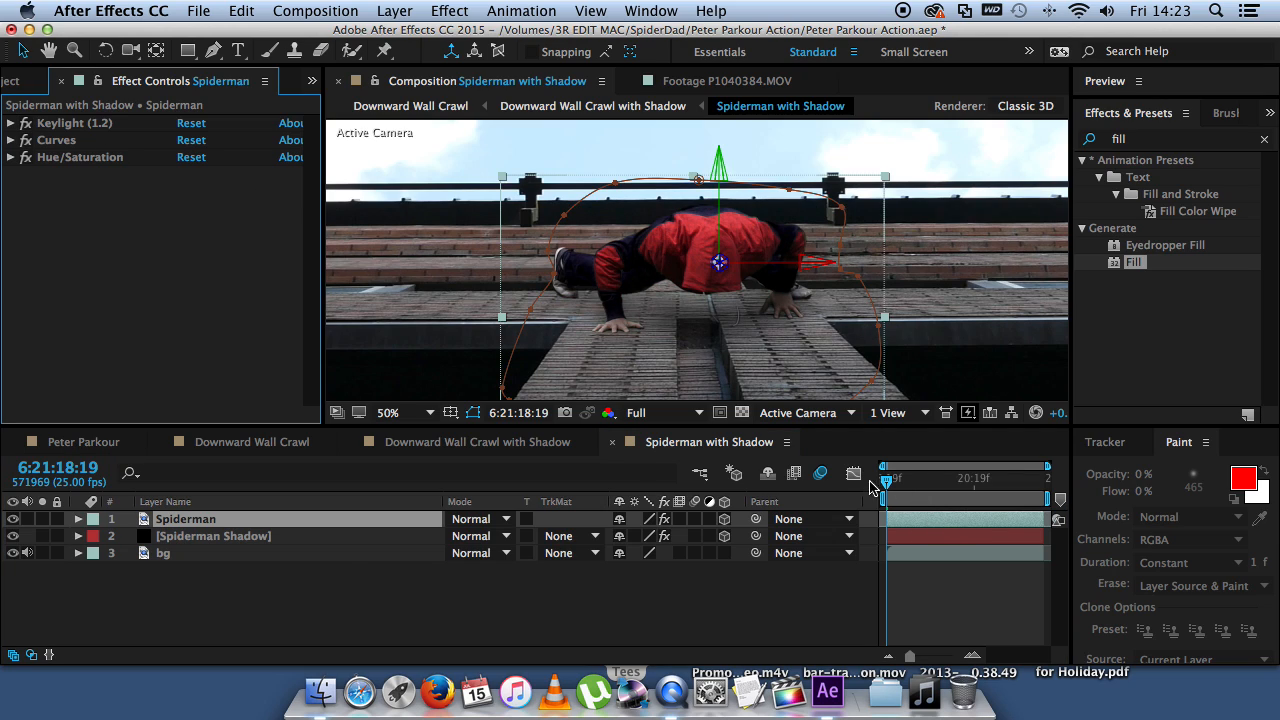
{"action": "left_click", "coordinate": [195, 537]}
{"action": "key", "text": "t"}
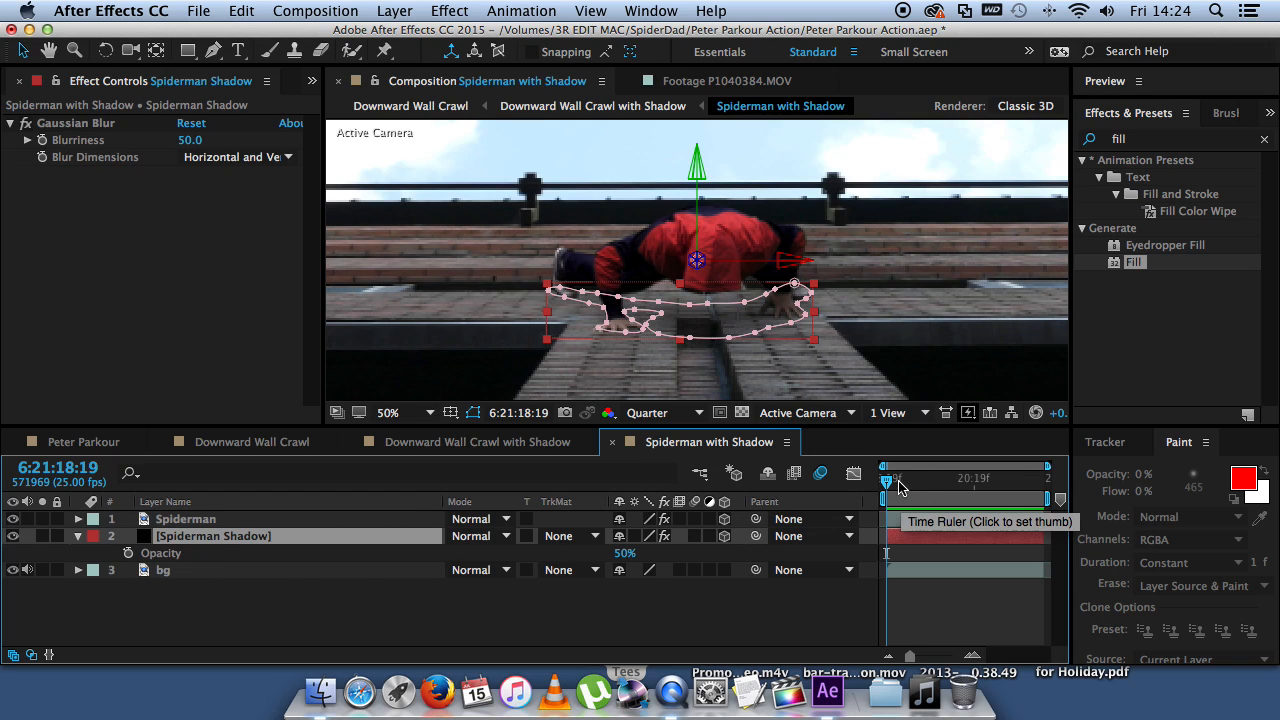
Step: Deselect the Spiderman Shadow layer and play the Spiderman with Shadow composition from its start to check the keyed figure with its shadow
{"action": "mouse_move", "coordinate": [886, 485]}
{"action": "left_mouse_down"}
{"action": "mouse_move", "coordinate": [899, 485]}
{"action": "mouse_move", "coordinate": [864, 485]}
{"action": "left_mouse_up"}
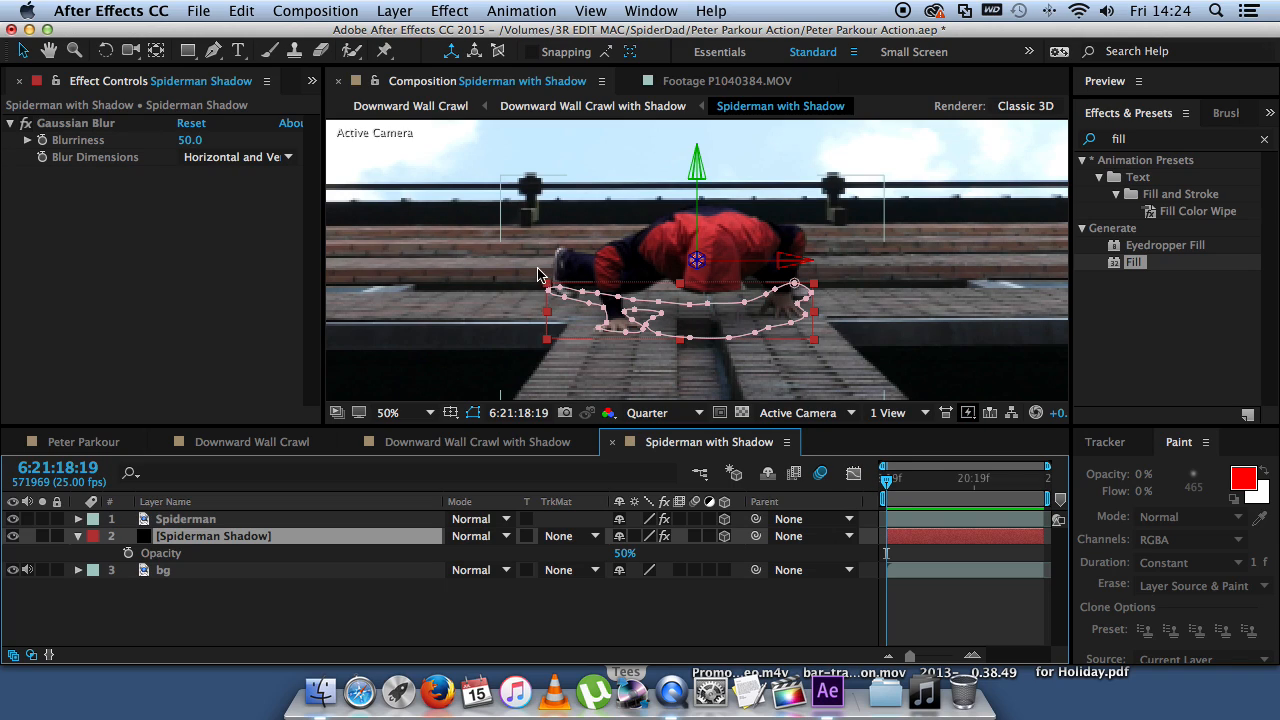
{"action": "mouse_move", "coordinate": [887, 486]}
{"action": "left_mouse_down"}
{"action": "mouse_move", "coordinate": [958, 486]}
{"action": "mouse_move", "coordinate": [871, 481]}
{"action": "left_mouse_up"}
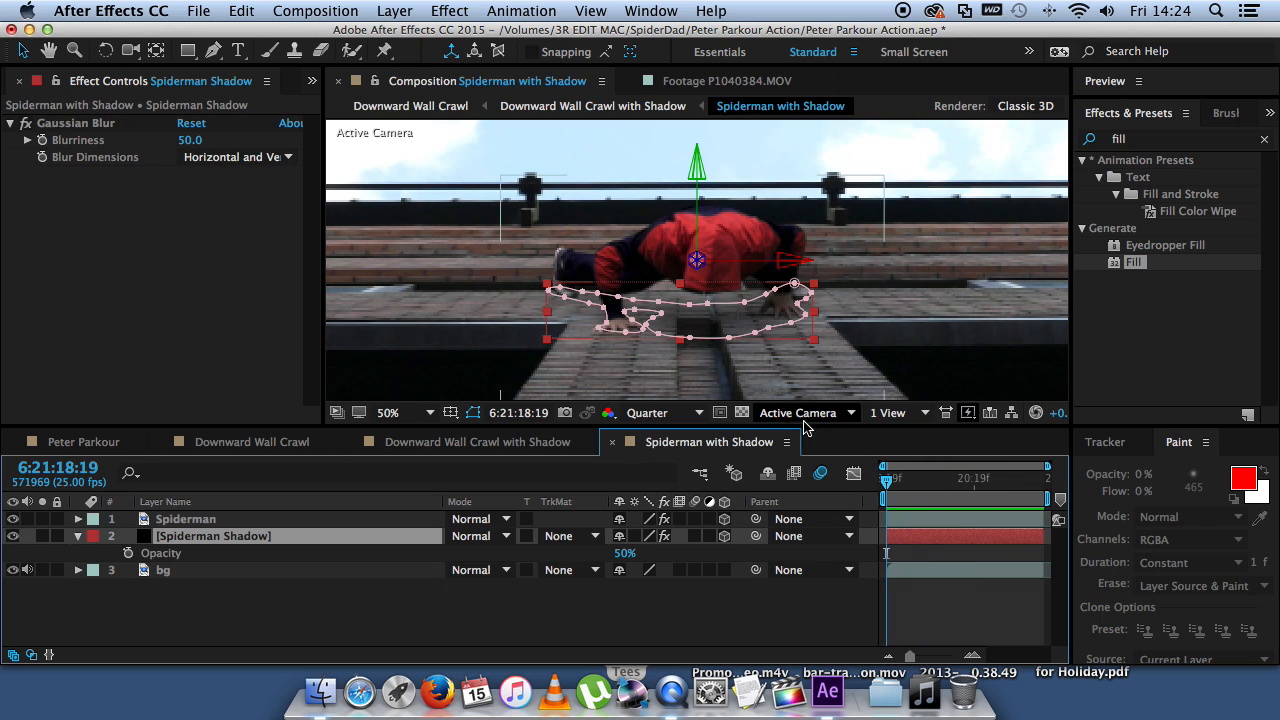
{"action": "scroll", "coordinate": [828, 342], "scroll_direction": "down", "scroll_amount": 3}
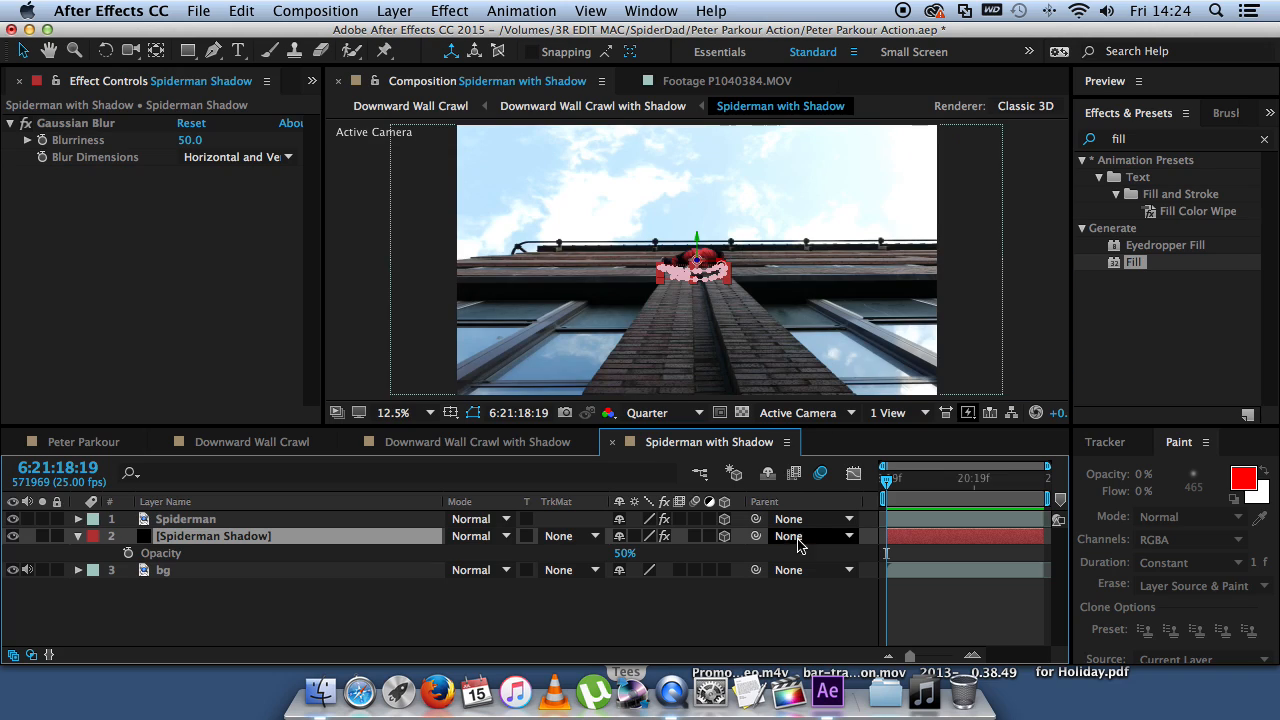
{"action": "left_click", "coordinate": [812, 608]}
{"action": "left_click", "coordinate": [887, 486]}
{"action": "key", "text": "space"}
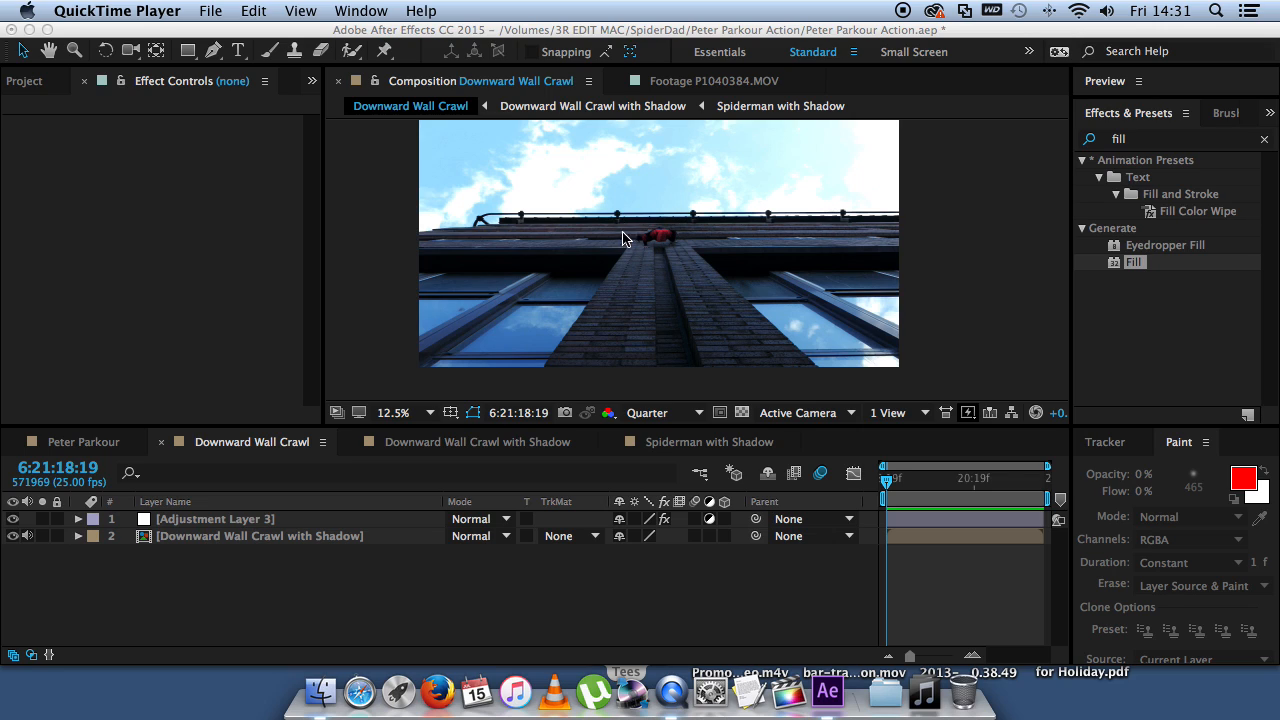
Step: Play the Downward Wall Crawl composition from its start to review the finished shot, and scrub to 6:21:18:21
{"action": "left_click", "coordinate": [886, 487]}
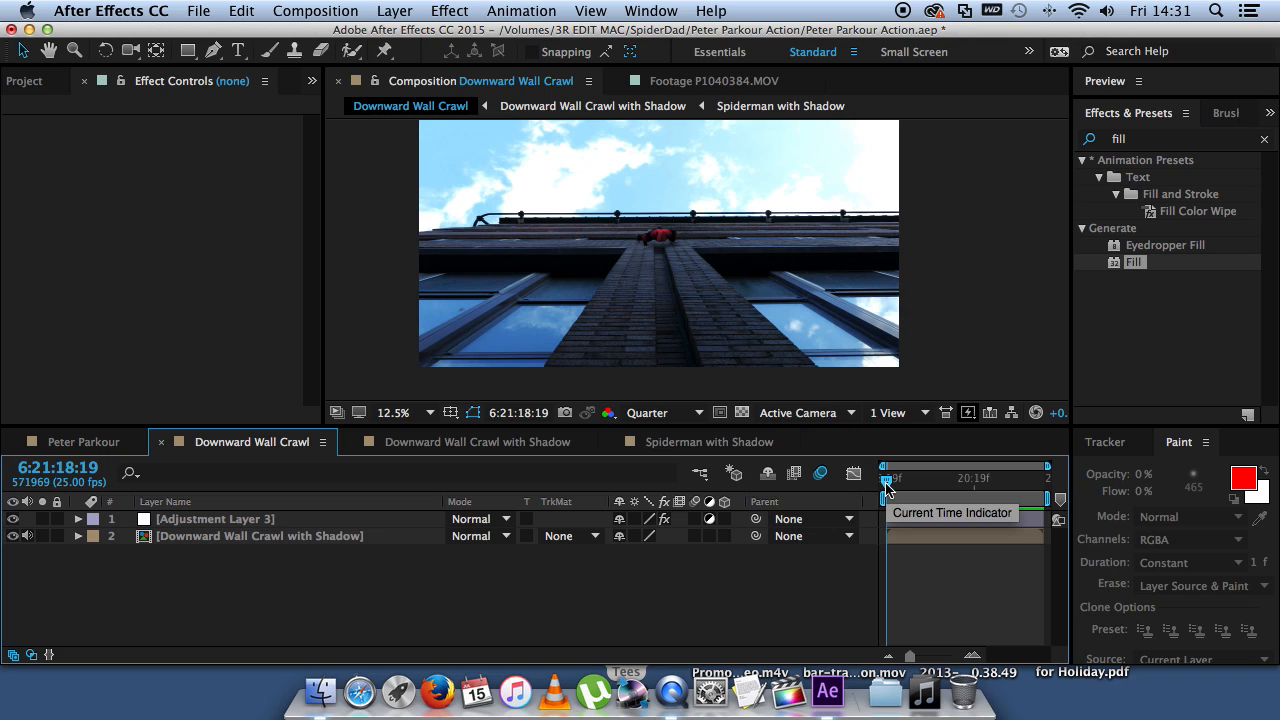
{"action": "key", "text": "space"}
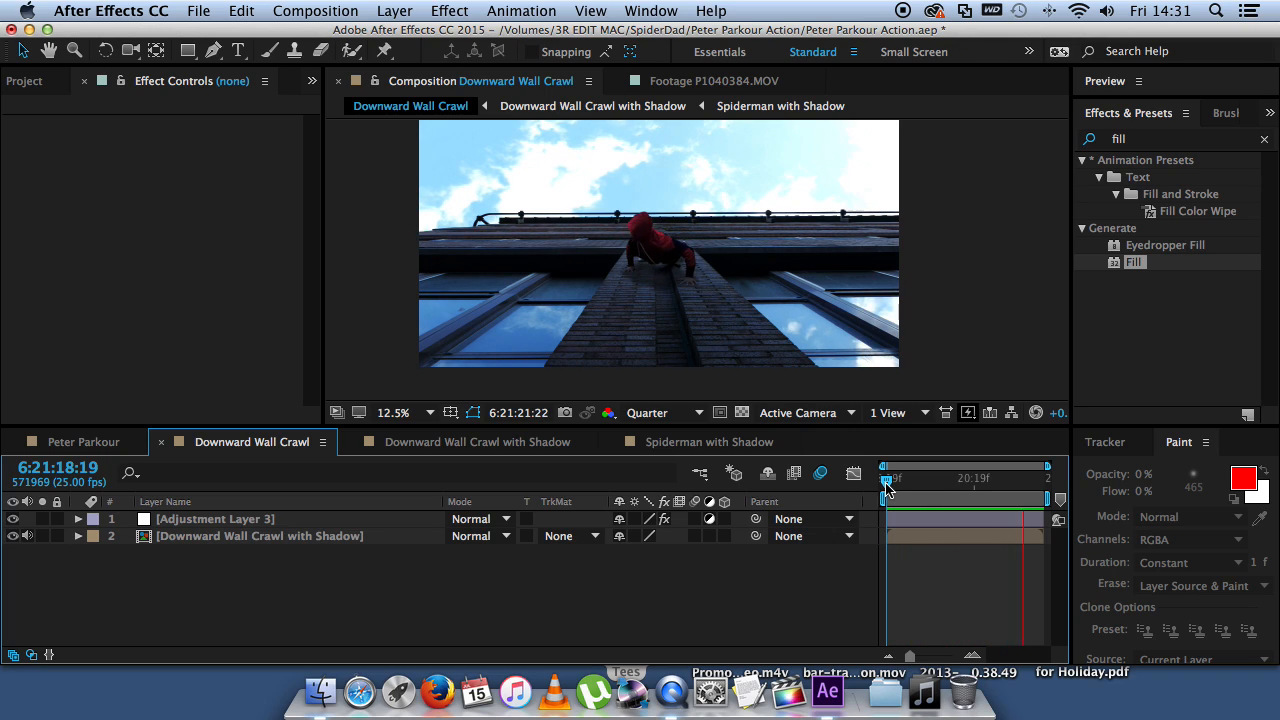
{"action": "key", "text": "space"}
{"action": "left_click_drag", "start_coordinate": [886, 487], "coordinate": [890, 488]}
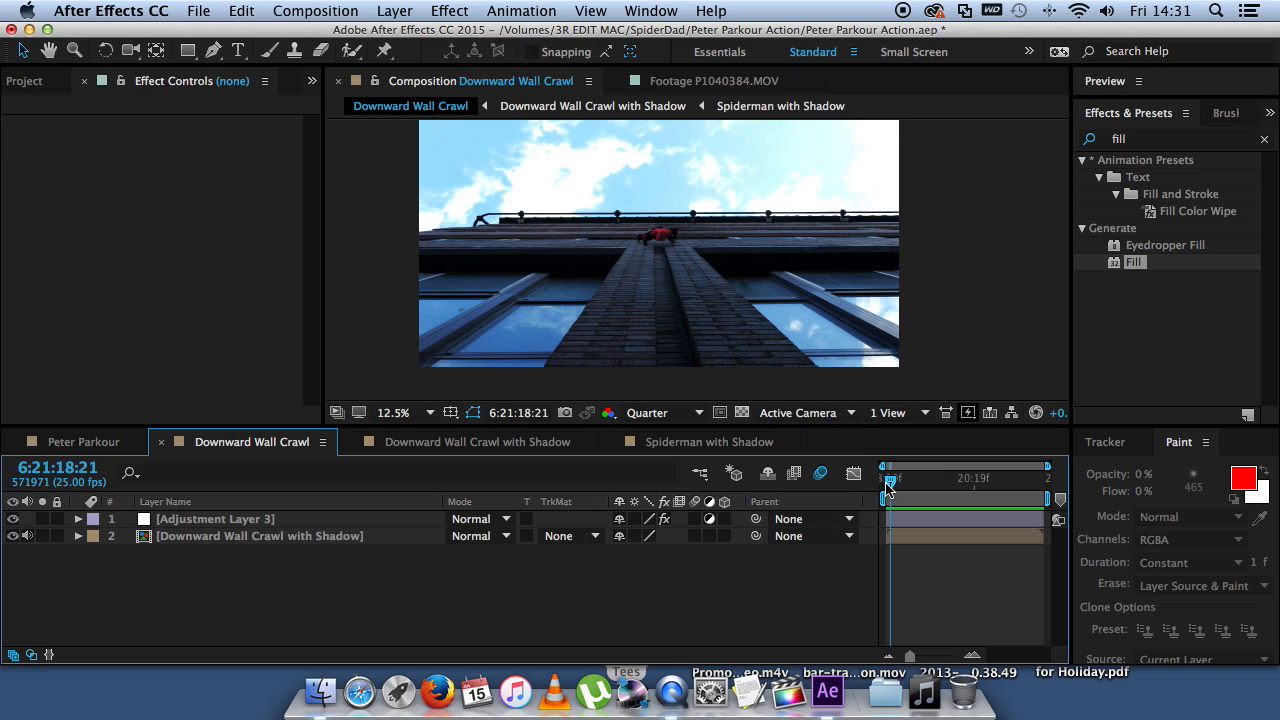